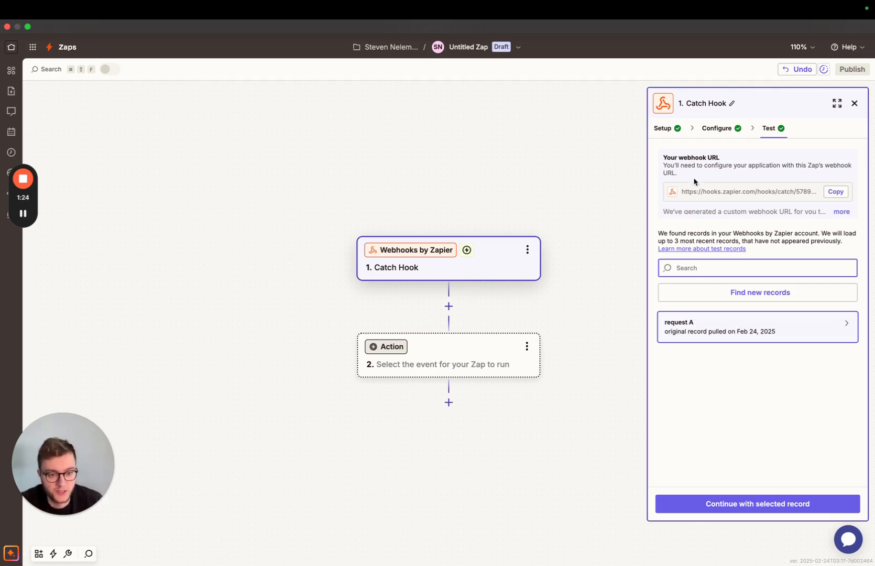
Check the data in the request A test record and continue the Catch Hook trigger with it.
{"action": "left_click", "coordinate": [705, 331]}
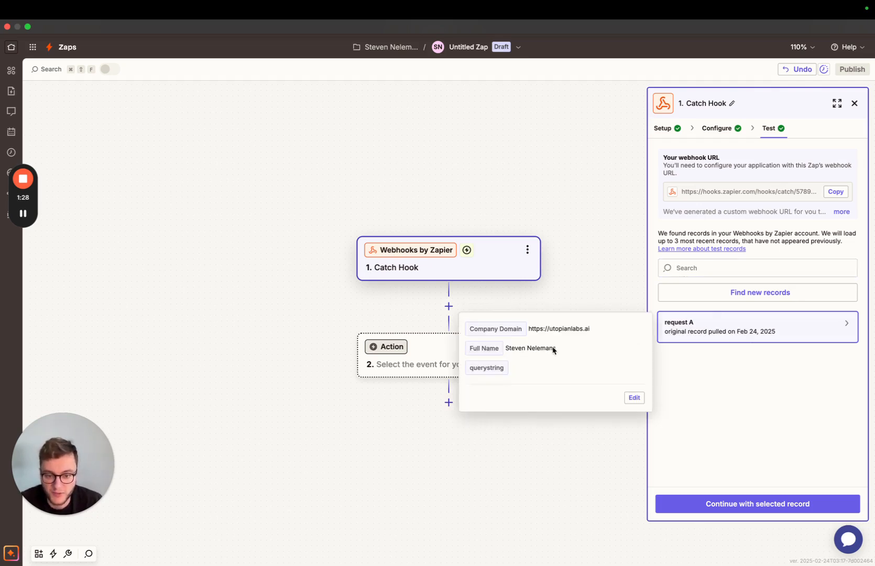
{"action": "left_click", "coordinate": [725, 409]}
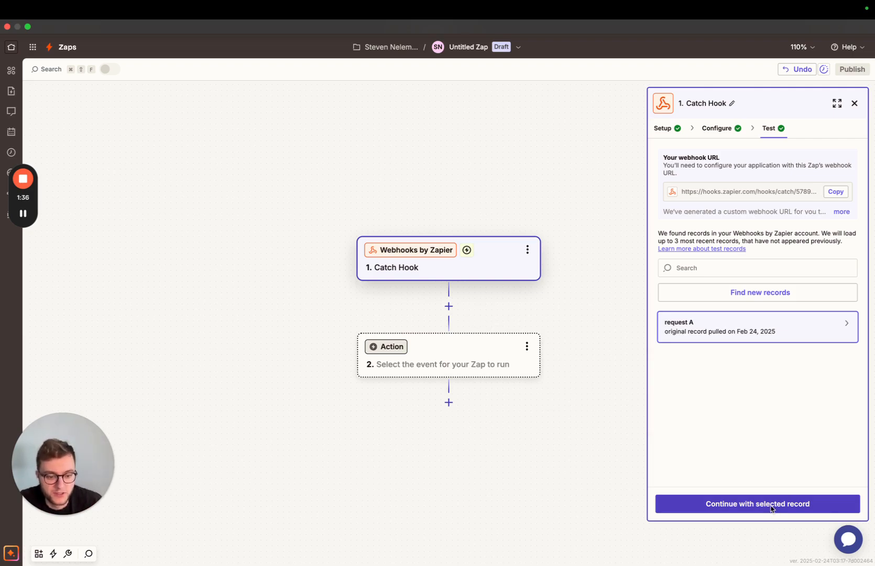
{"action": "left_click", "coordinate": [770, 508]}
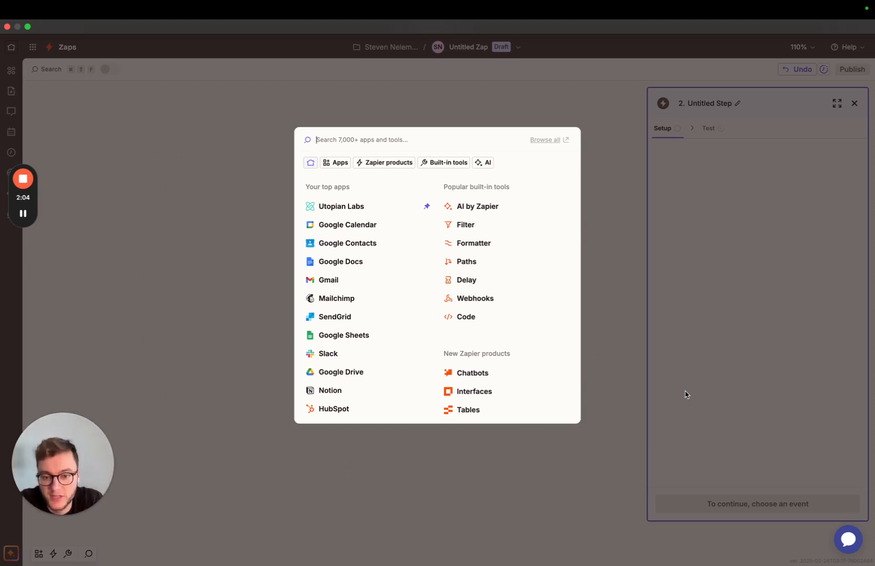
Set up step 2 as a Utopian Labs action with the Qualify a Lead event.
{"action": "left_click", "coordinate": [338, 206]}
{"action": "left_click", "coordinate": [748, 214]}
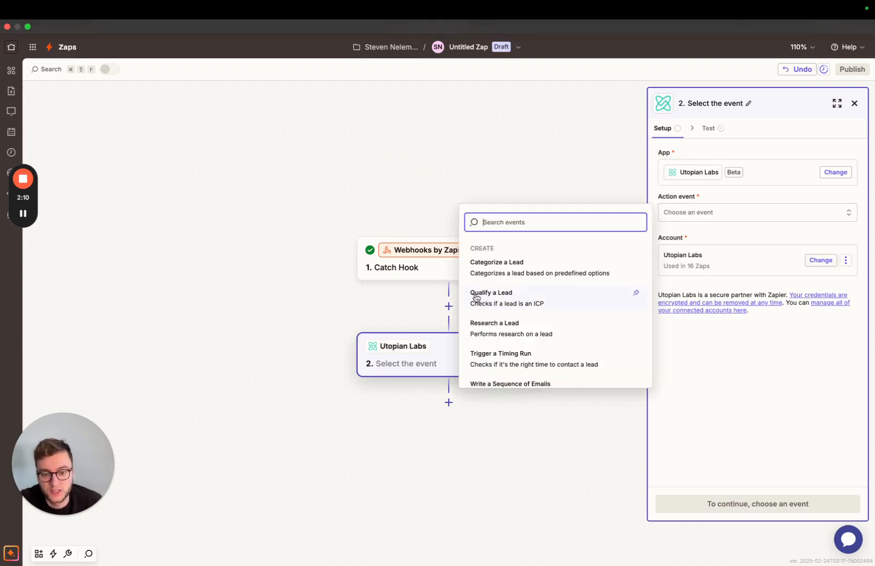
{"action": "left_click", "coordinate": [525, 299]}
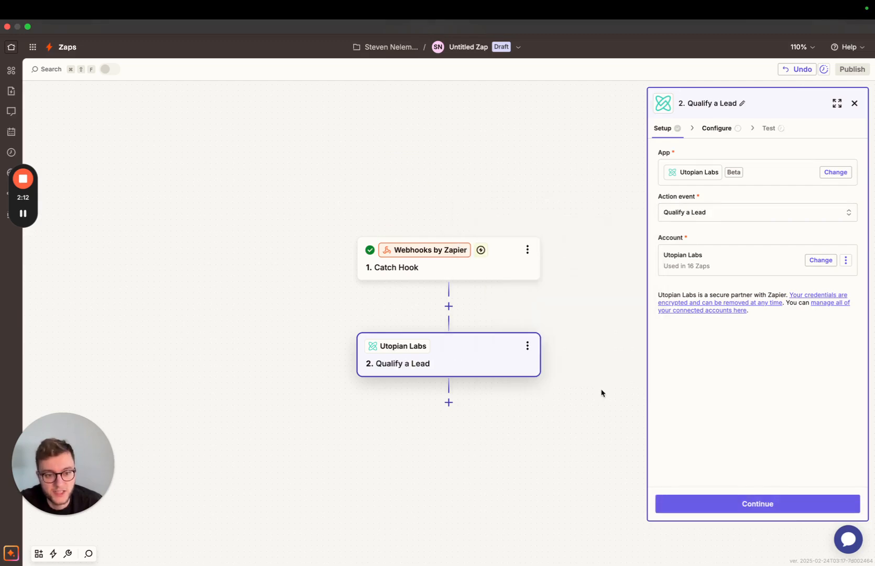
{"action": "left_click", "coordinate": [754, 507]}
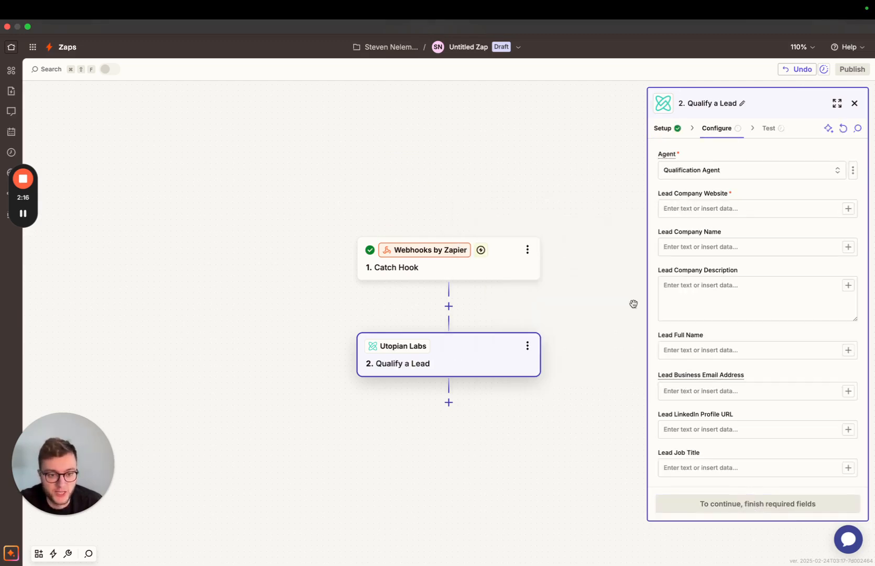
Map the webhook's Company Domain to Lead Company Website and its Full Name to Lead Full Name.
{"action": "left_click", "coordinate": [711, 212]}
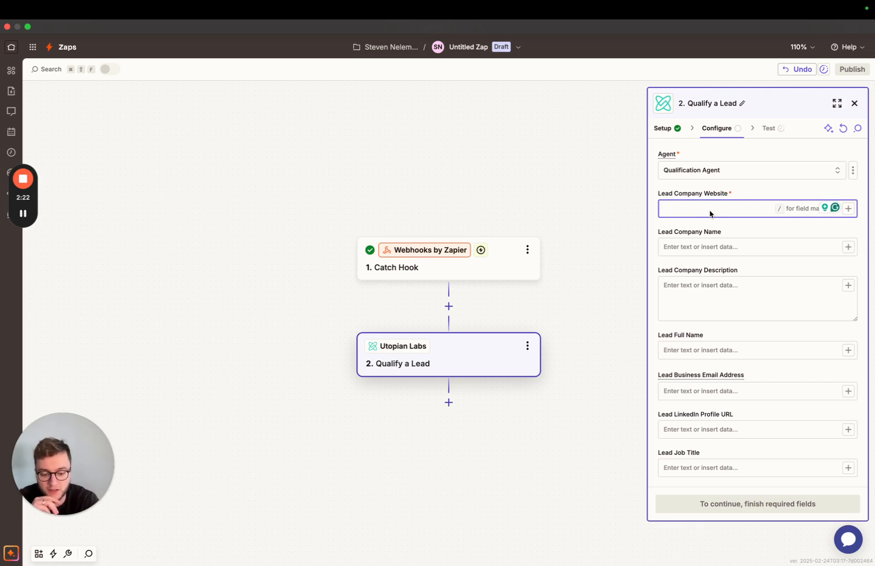
{"action": "type", "text": "/"}
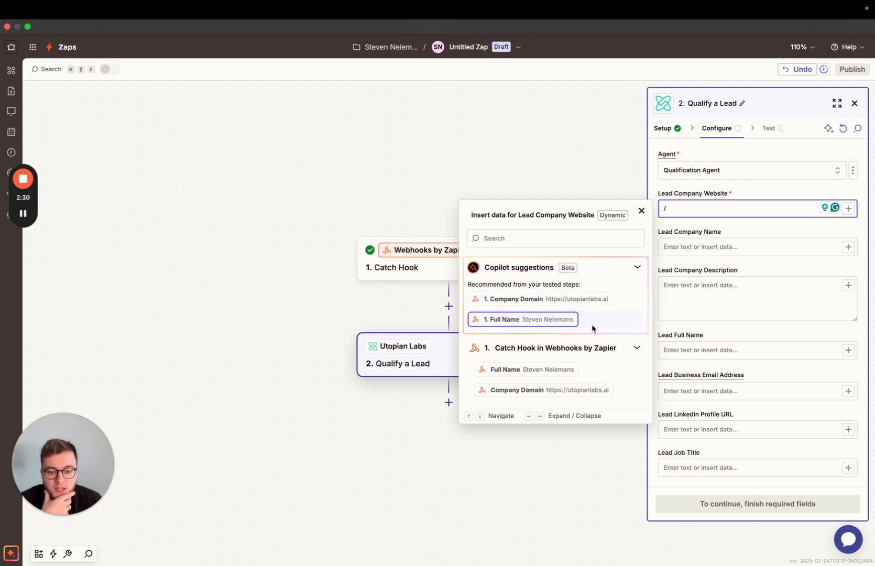
{"action": "left_click", "coordinate": [571, 299]}
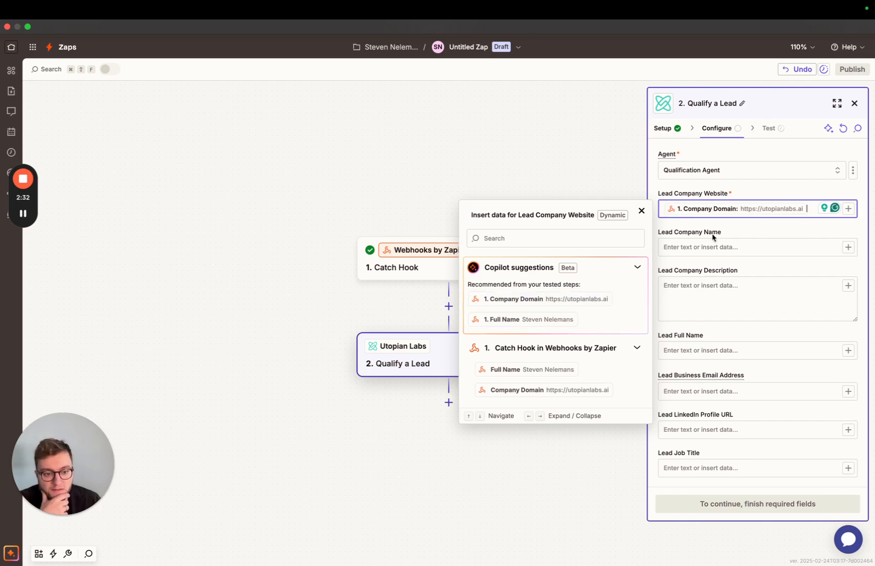
{"action": "left_click", "coordinate": [775, 231]}
{"action": "left_click", "coordinate": [755, 352]}
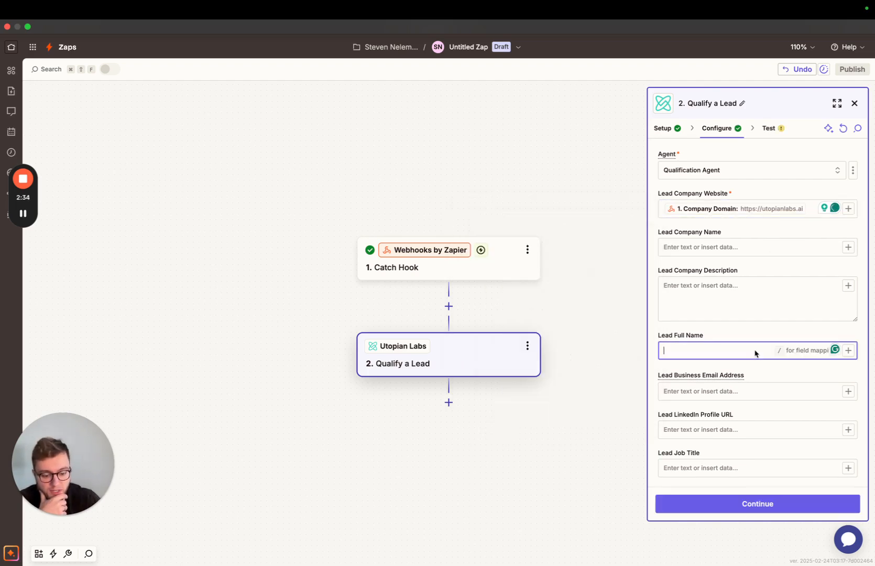
{"action": "type", "text": "/"}
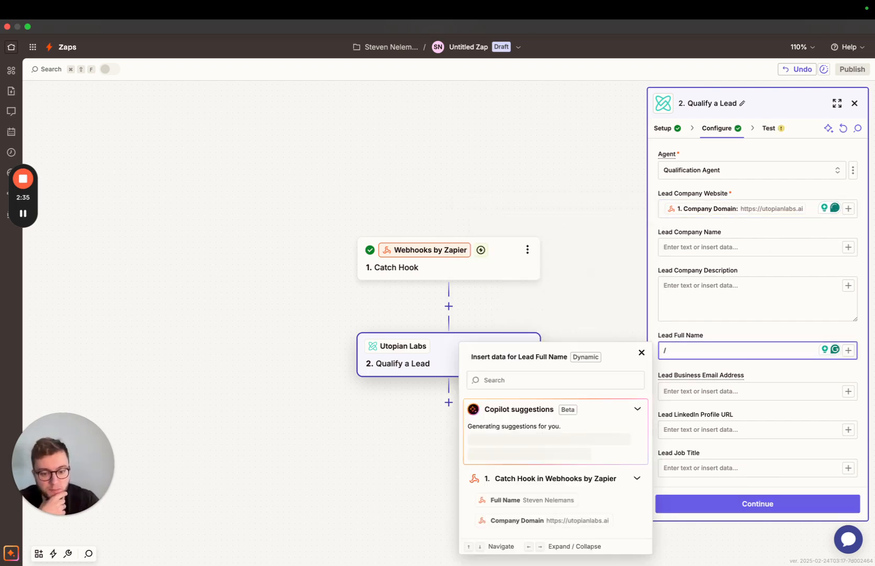
{"action": "left_click", "coordinate": [552, 501]}
{"action": "left_click", "coordinate": [732, 336]}
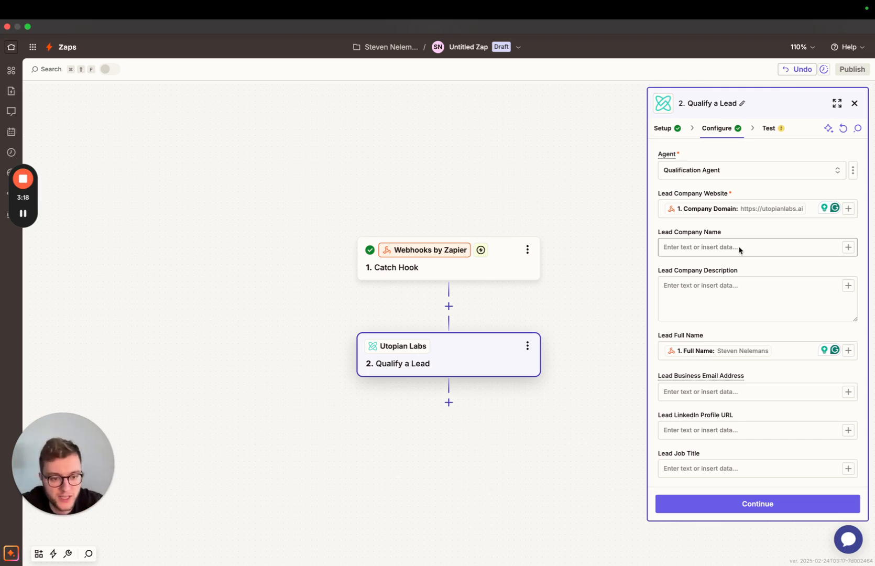
Set Context to "This was someone who requested more information on our website. I want to make sure they're worth our time before we schedule a call.".
{"action": "scroll", "coordinate": [773, 294], "scroll_direction": "down", "scroll_amount": 5}
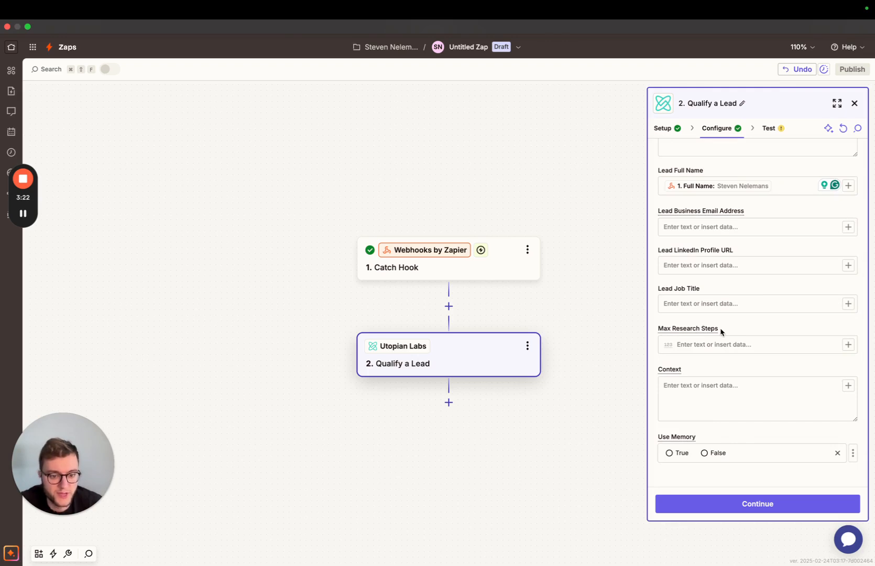
{"action": "left_click", "coordinate": [706, 407]}
{"action": "left_click", "coordinate": [709, 402]}
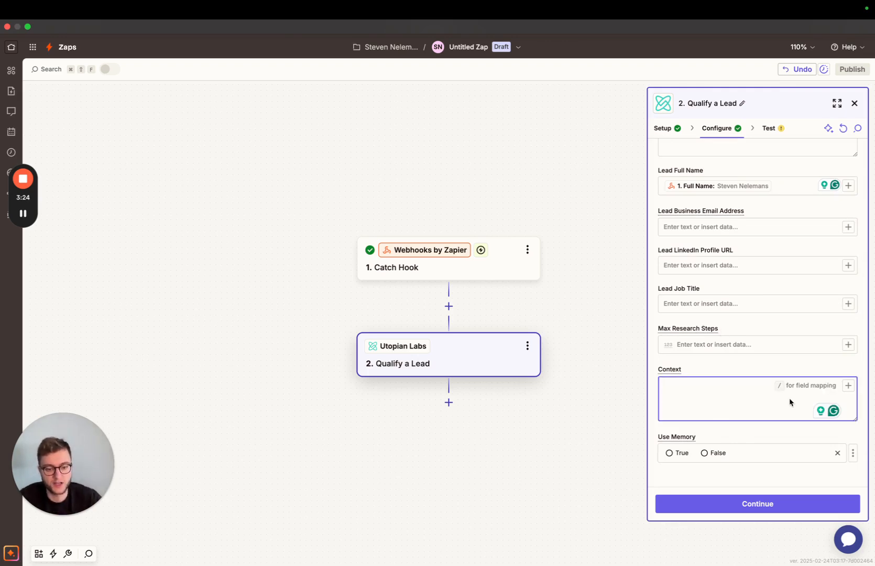
{"action": "type", "text": "This was "}
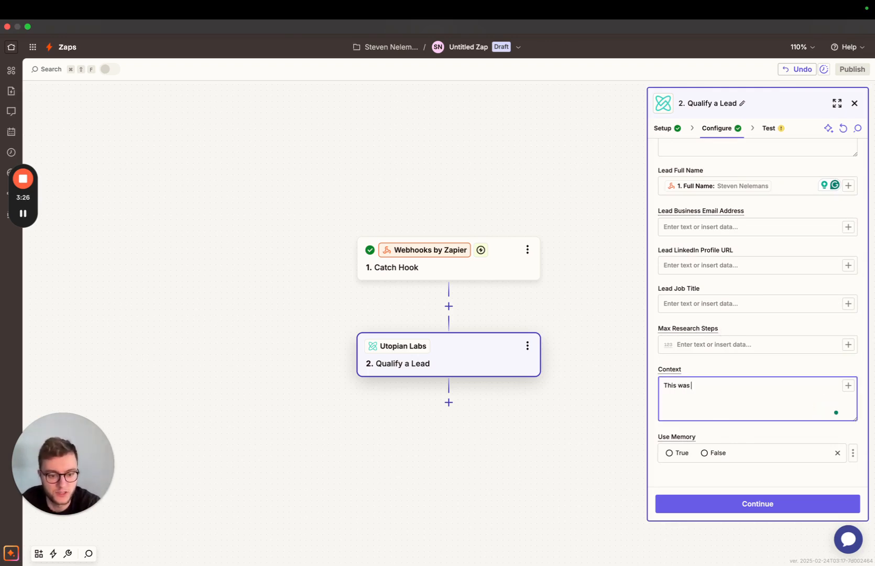
{"action": "type", "text": "someone who requested"}
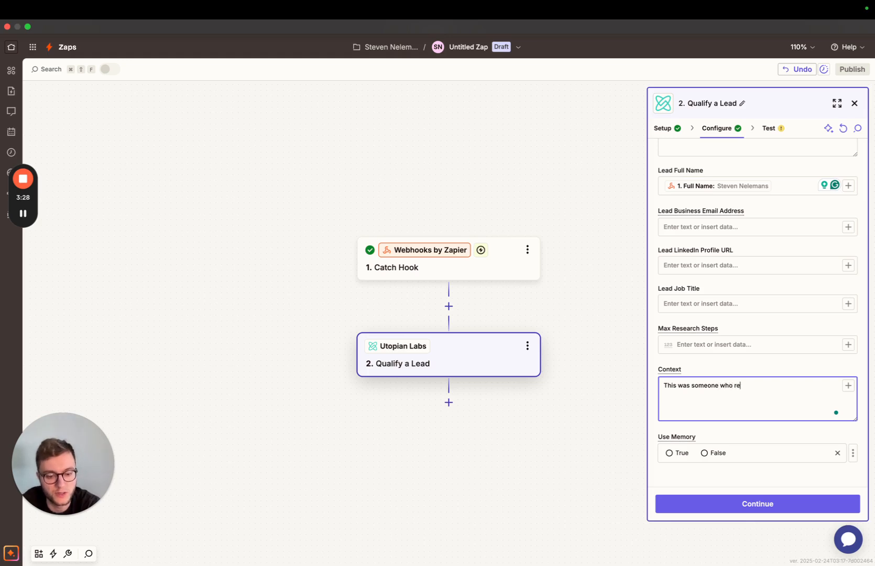
{"action": "type", "text": "fomratio"}
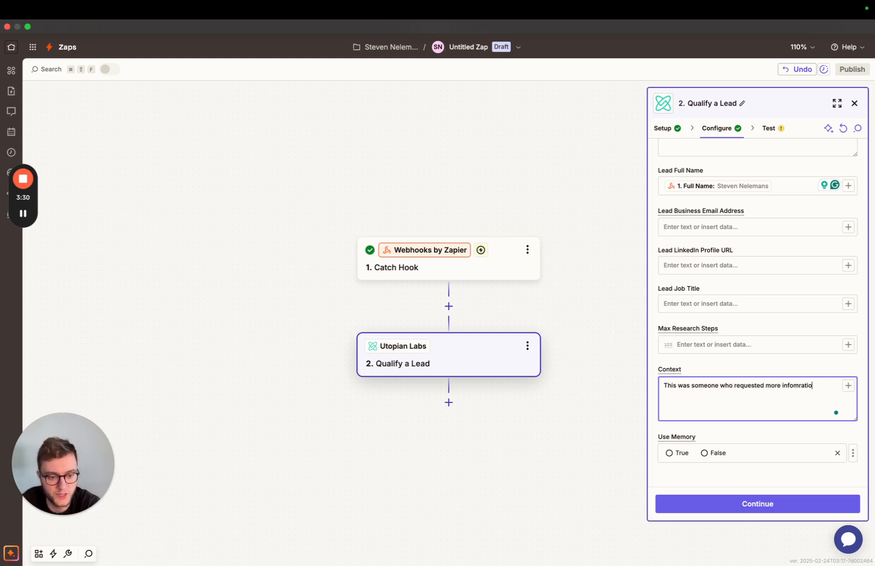
{"action": "type", "text": "n on"}
{"action": "key", "text": "alt+BackSpace"}
{"action": "key", "text": "alt+BackSpace"}
{"action": "type", "text": "informat"}
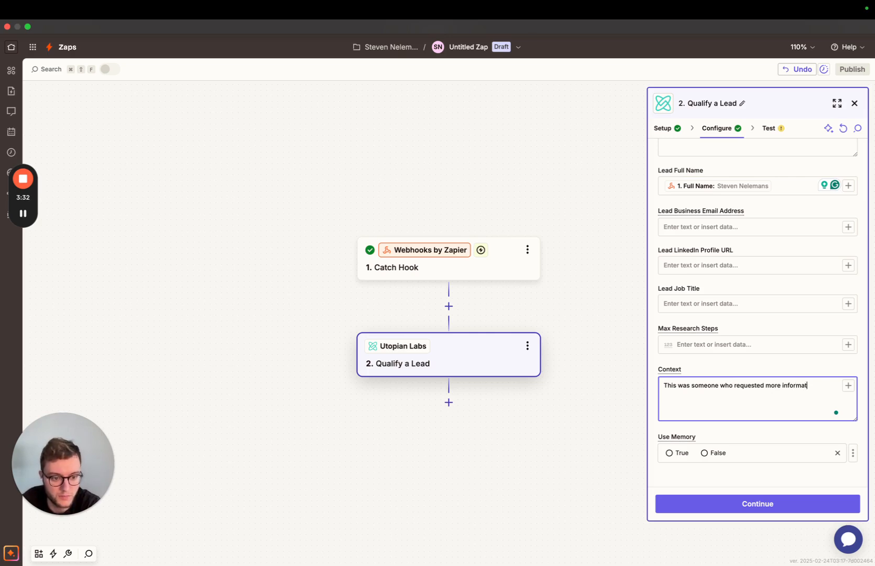
{"action": "type", "text": "ion on our website."}
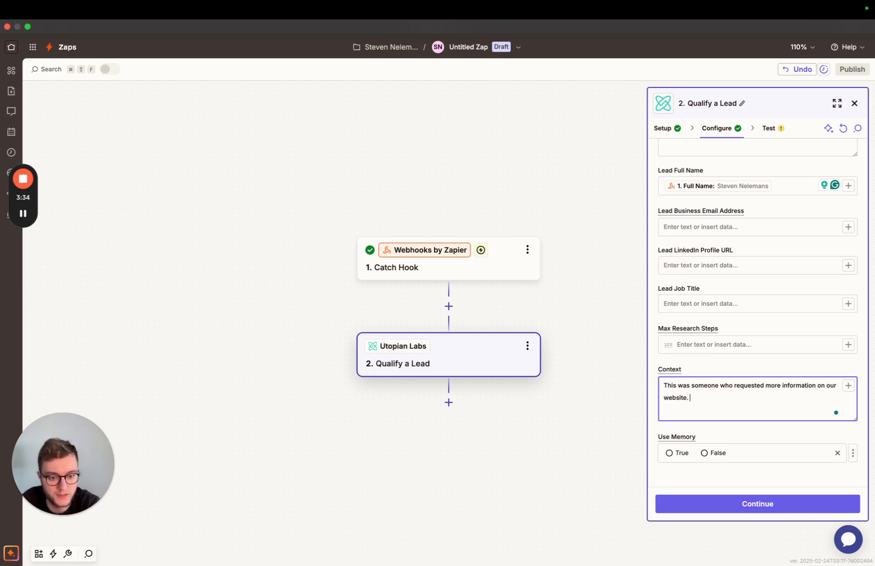
{"action": "type", "text": " I want to make sure they're worth our time before we "}
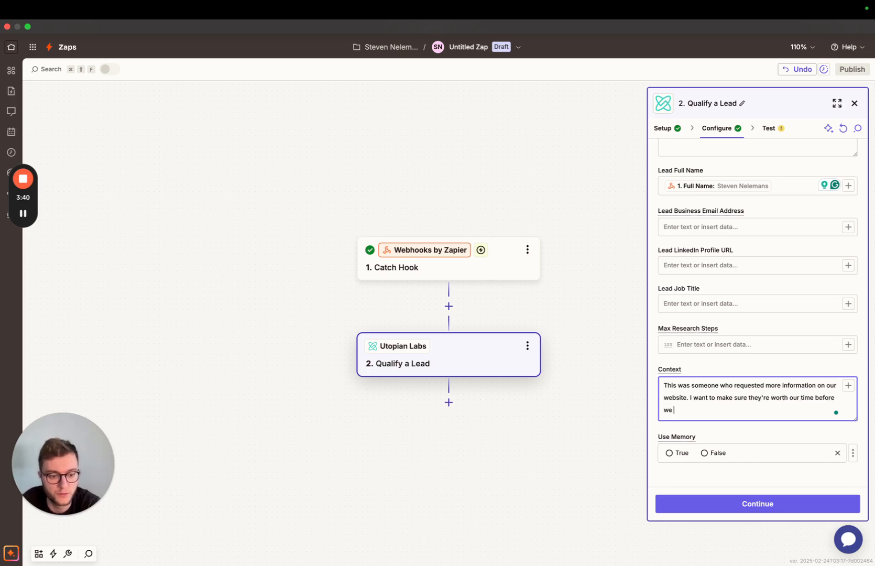
{"action": "type", "text": "scheduled"}
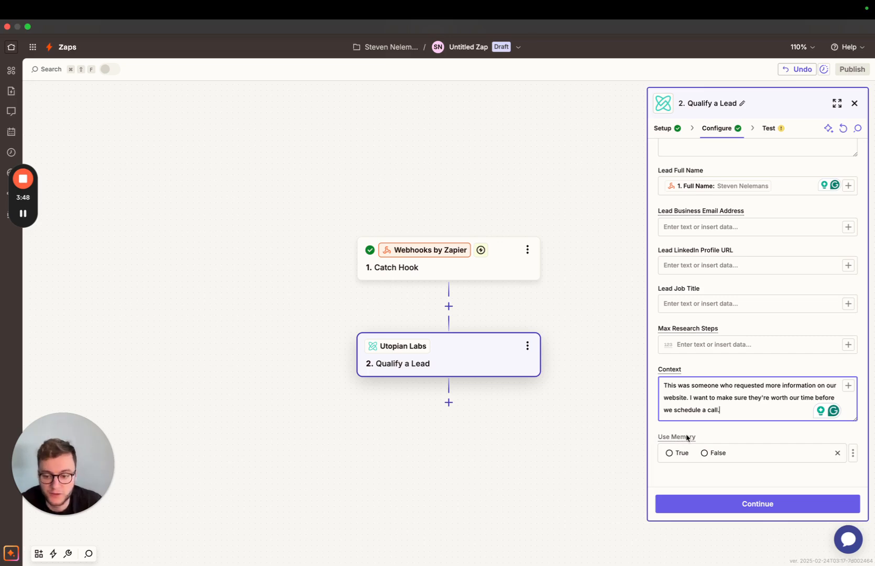
Set Use Memory to True and run a test of the Qualify a Lead step.
{"action": "left_click", "coordinate": [669, 453]}
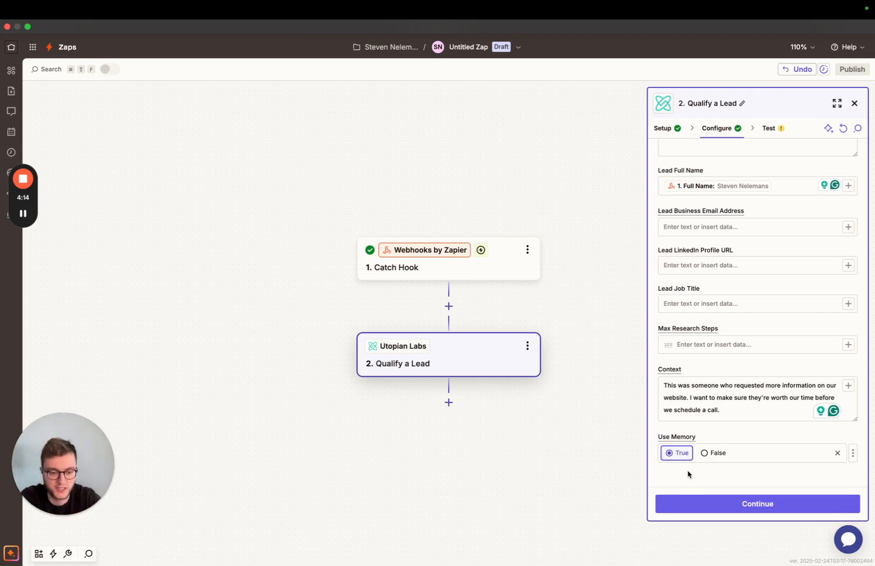
{"action": "left_click", "coordinate": [739, 501]}
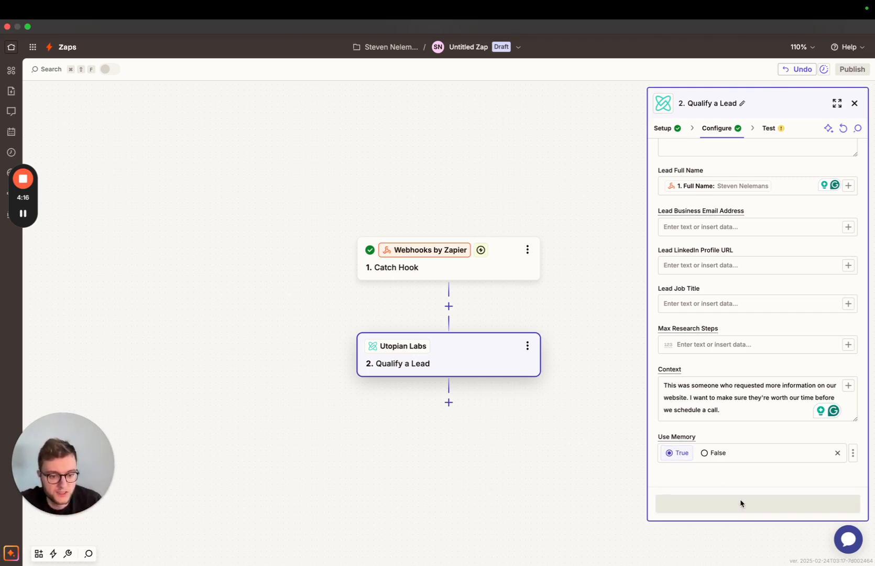
{"action": "left_click", "coordinate": [813, 505]}
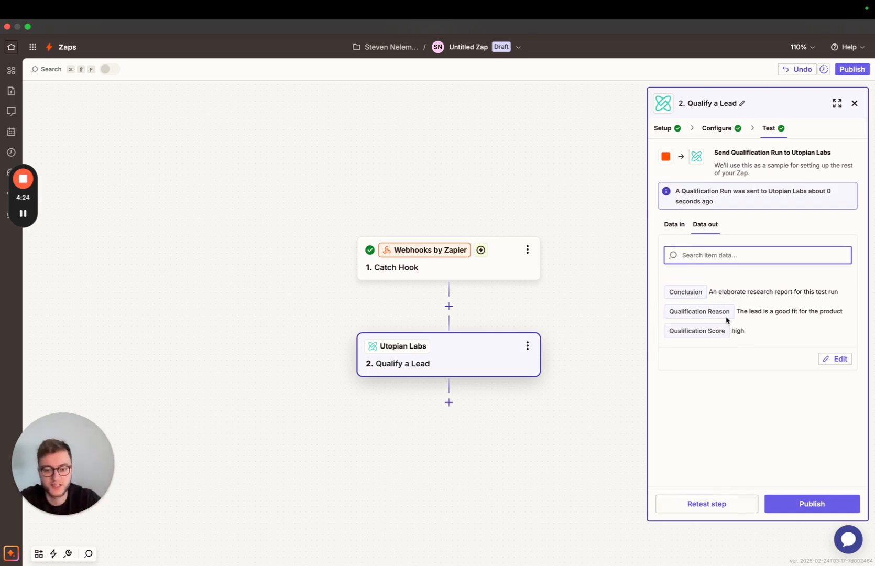
Add a Slack action after the Qualify a Lead step with the Send Direct Message event.
{"action": "left_click", "coordinate": [448, 403]}
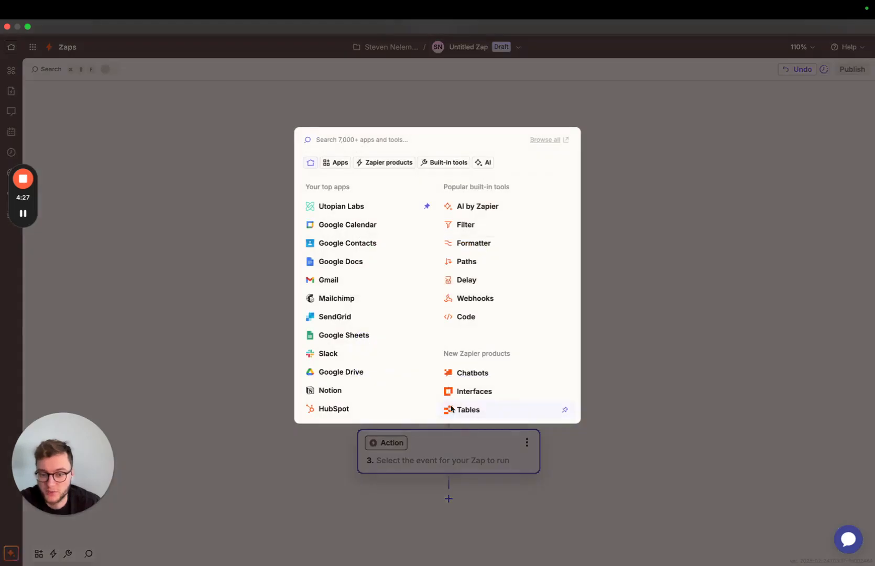
{"action": "left_click", "coordinate": [346, 354]}
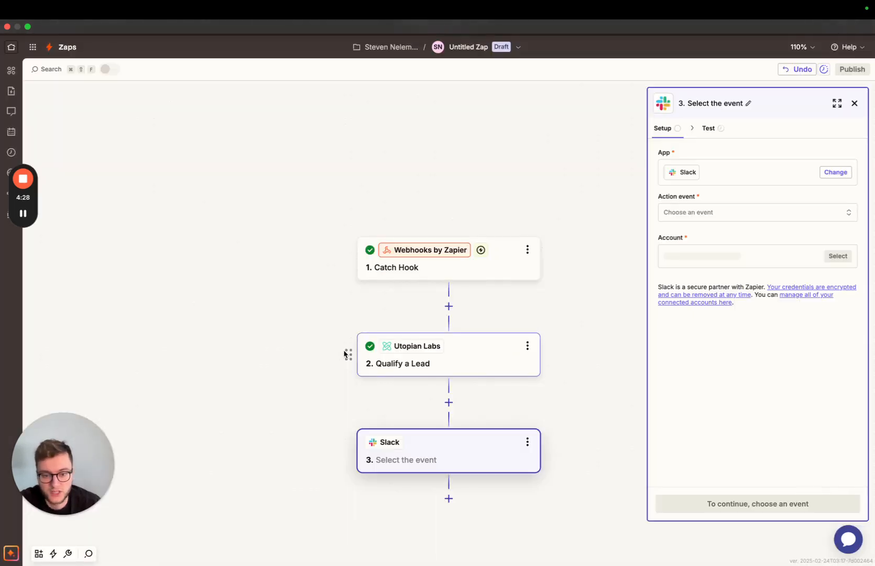
{"action": "left_click", "coordinate": [693, 213]}
{"action": "type", "text": "send"}
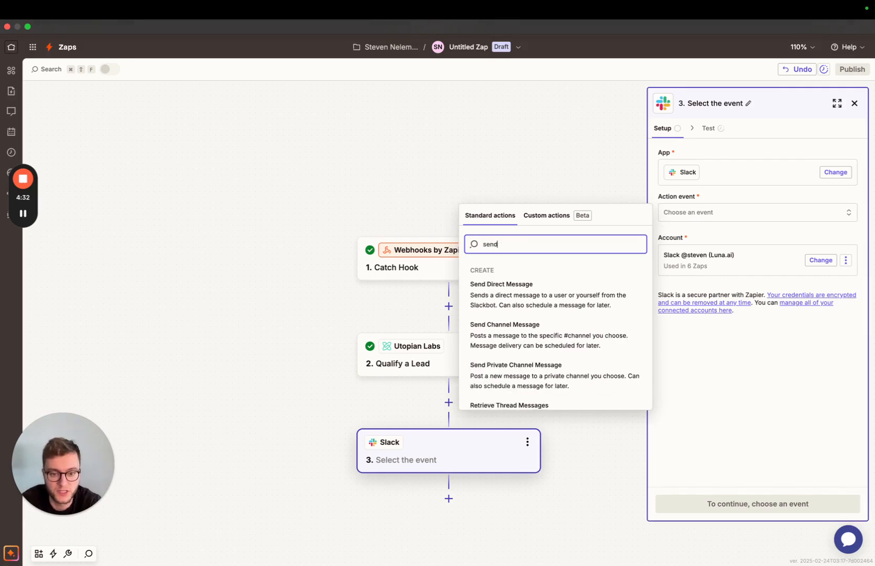
{"action": "left_click", "coordinate": [528, 294]}
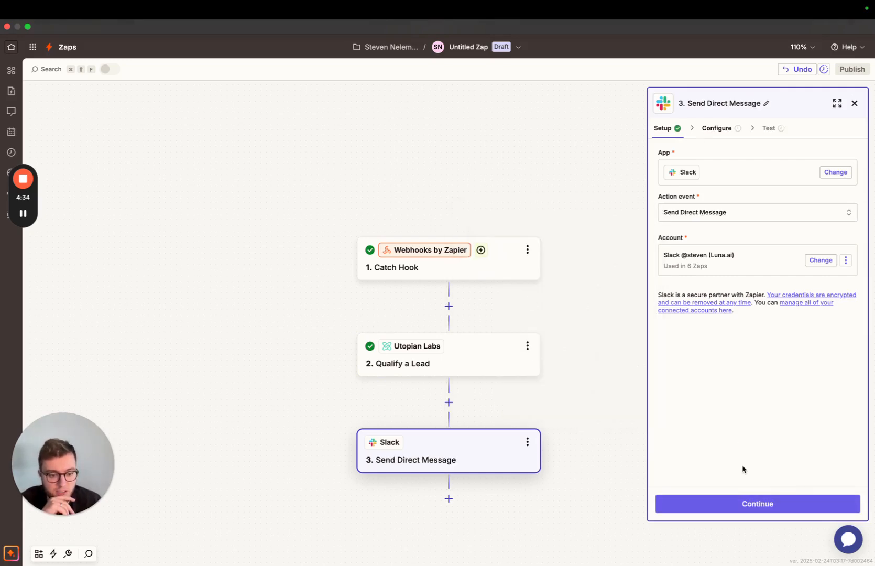
{"action": "left_click", "coordinate": [765, 503]}
Choose the Slack recipient's username and start the message text with "Lead website:" followed by the webhook's Company Domain.
{"action": "left_click", "coordinate": [694, 209]}
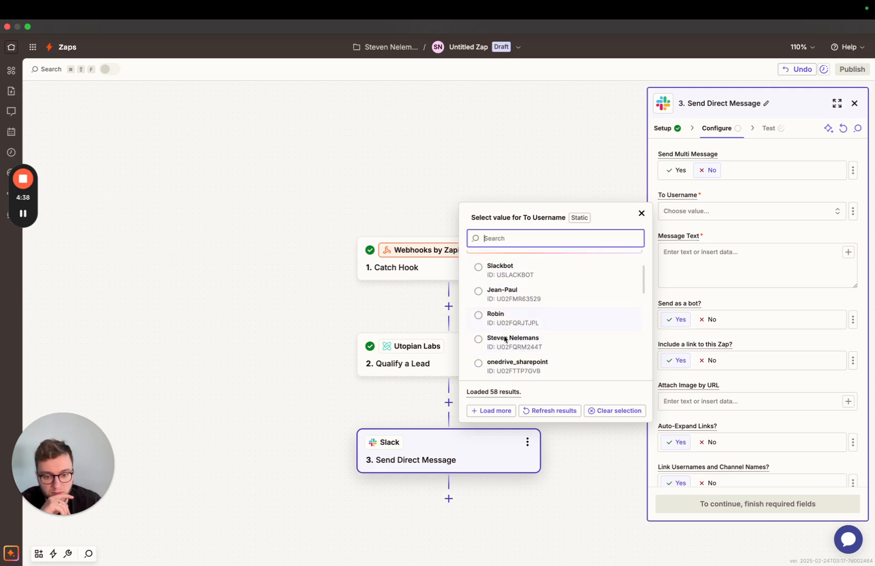
{"action": "left_click", "coordinate": [505, 338]}
{"action": "left_click", "coordinate": [721, 267]}
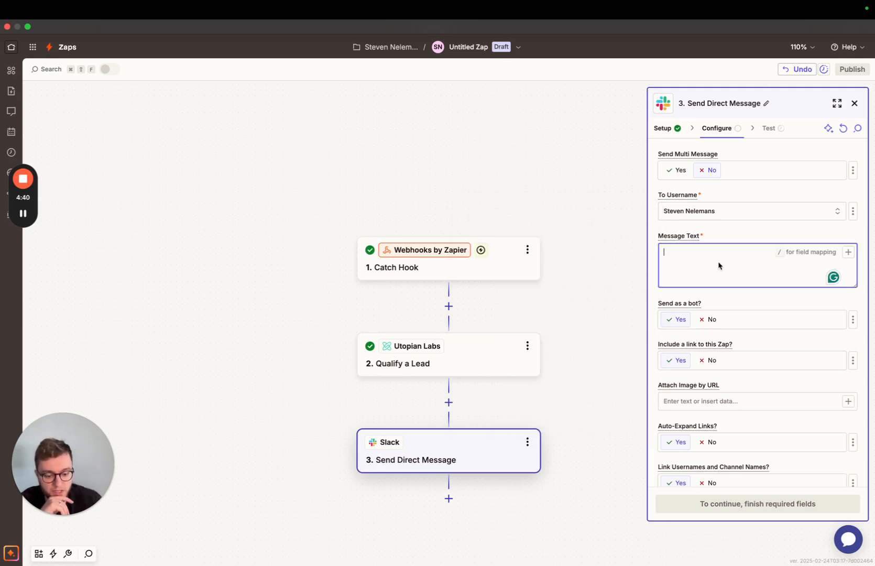
{"action": "type", "text": "/"}
{"action": "key", "text": "BackSpace"}
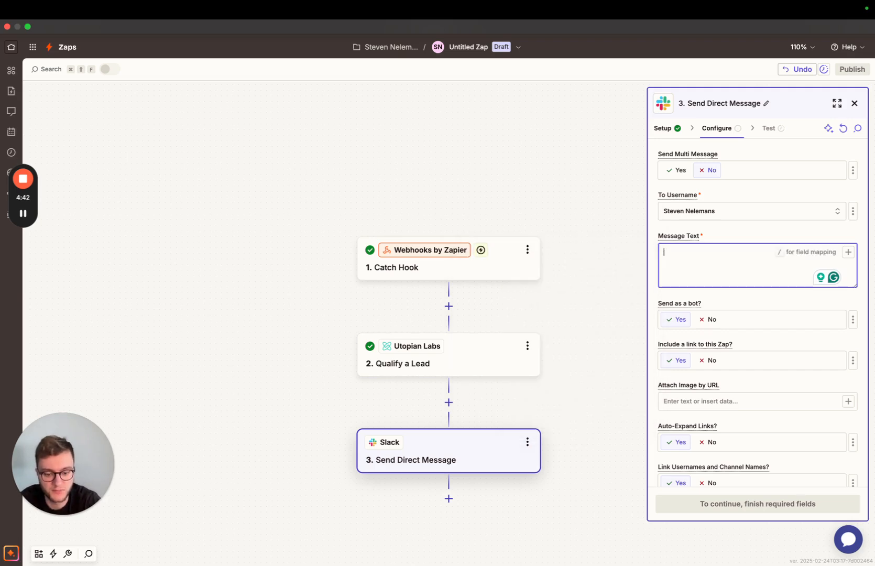
{"action": "type", "text": "Lead website: /"}
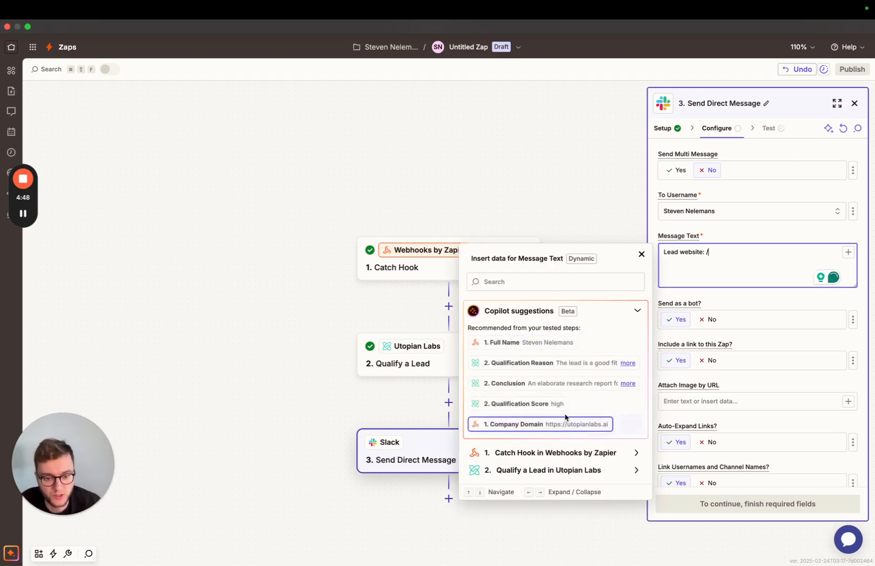
{"action": "left_click", "coordinate": [554, 424]}
Add message lines "Lead name:" with the webhook's Full Name and "Lead Qualification Score:" with the Qualification Score from step 2.
{"action": "type", "text": "Lead name:"}
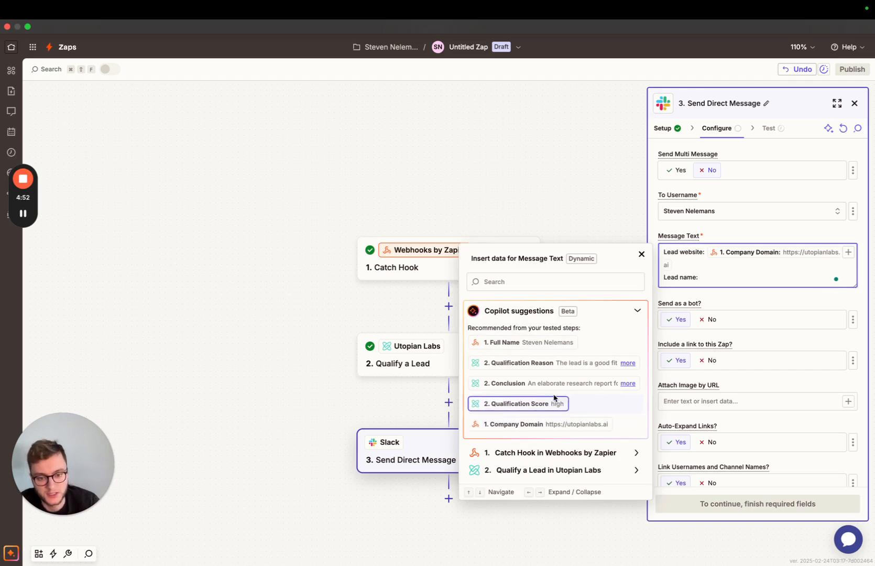
{"action": "left_click", "coordinate": [552, 348]}
{"action": "key", "text": "Return"}
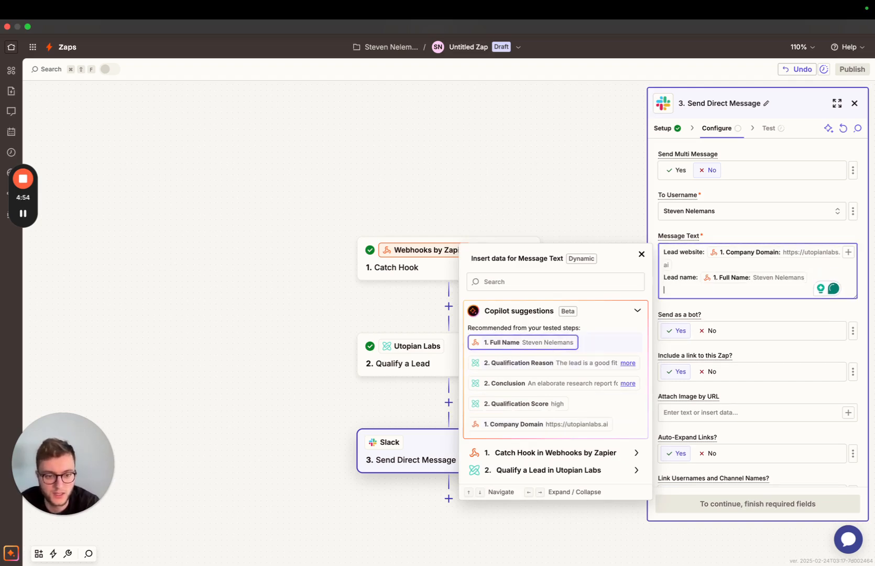
{"action": "type", "text": "Lead Qualification Score:"}
{"action": "left_click", "coordinate": [552, 404]}
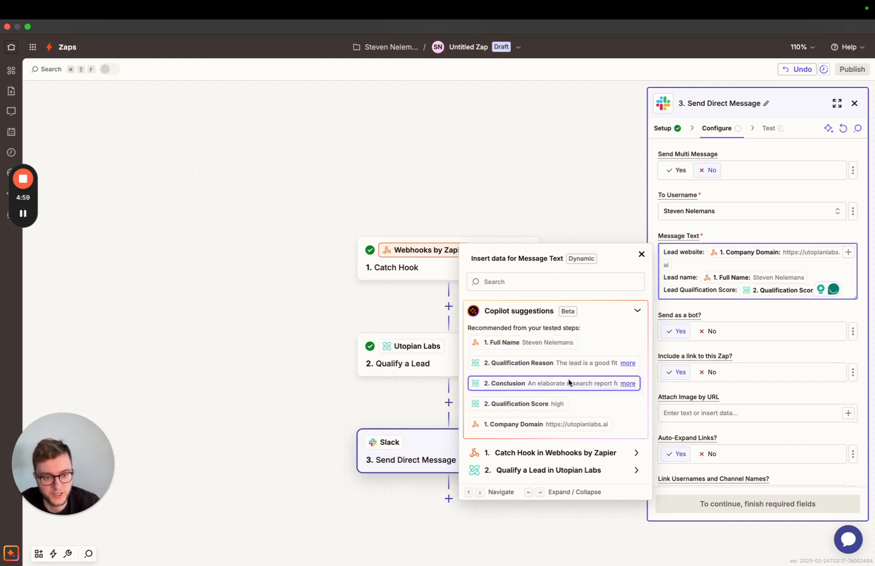
Finish configuring the Slack direct message step and skip its test.
{"action": "left_click", "coordinate": [729, 240]}
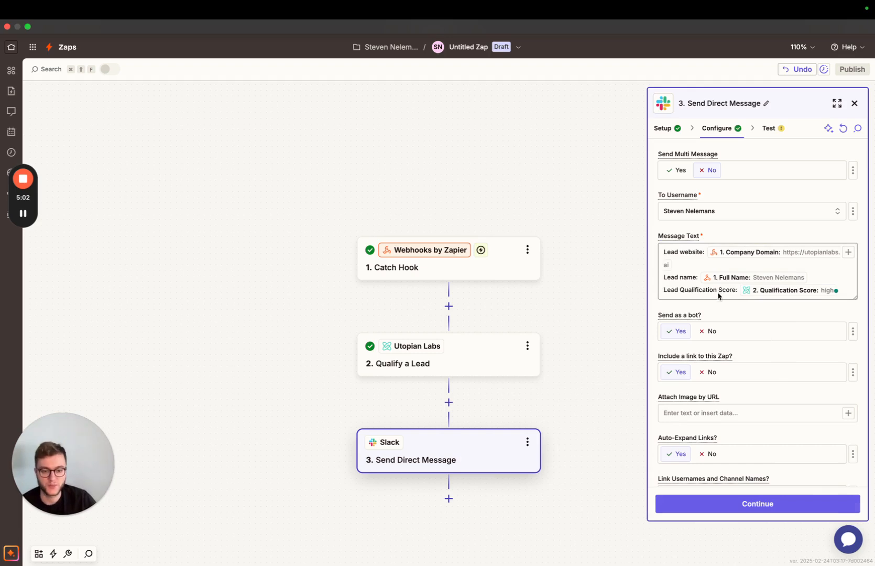
{"action": "scroll", "coordinate": [828, 356], "scroll_direction": "down", "scroll_amount": 2}
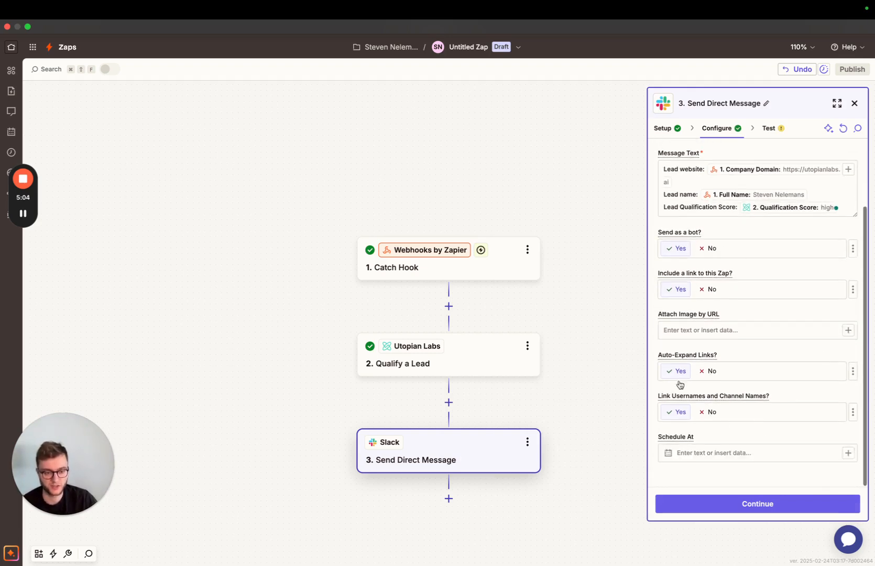
{"action": "left_click", "coordinate": [755, 506]}
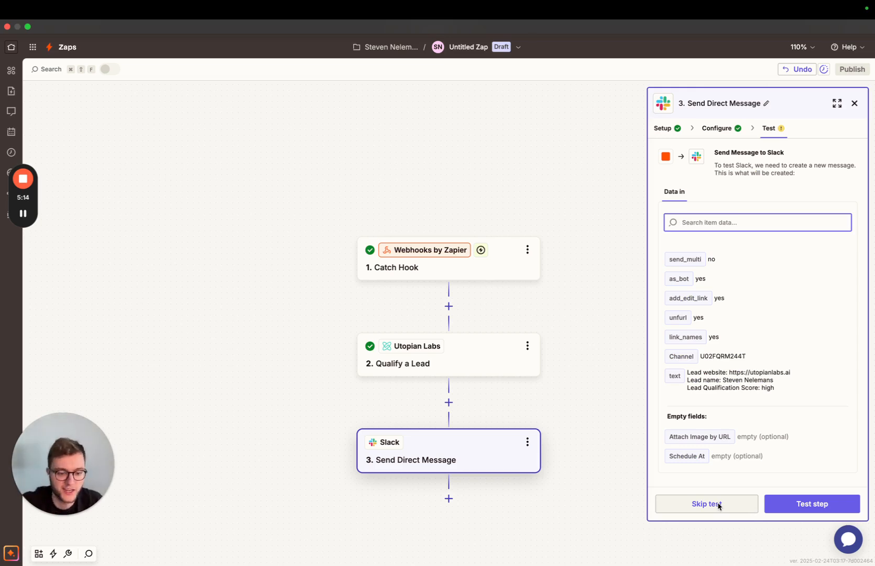
{"action": "left_click", "coordinate": [716, 504]}
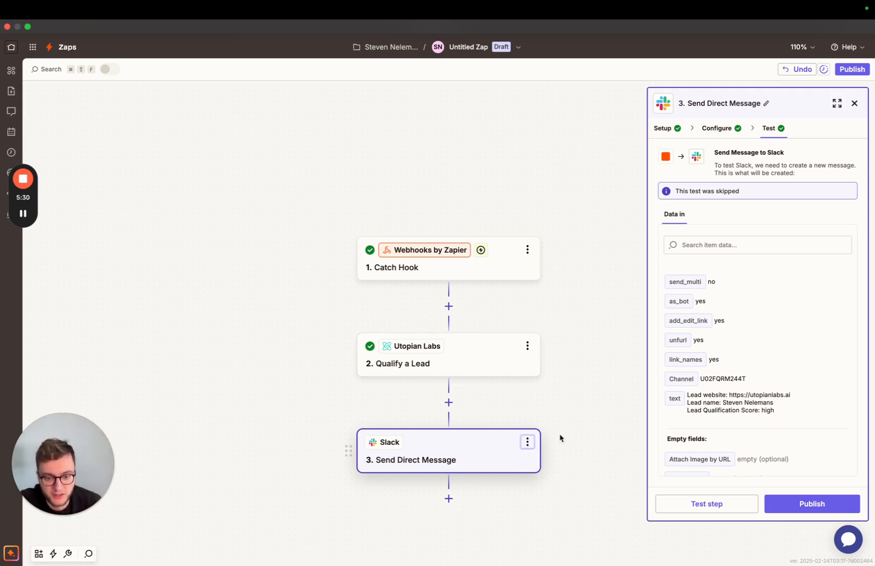
Delete the Slack step and add a Filter step after Qualify a Lead.
{"action": "left_click", "coordinate": [516, 442]}
{"action": "left_click", "coordinate": [527, 442]}
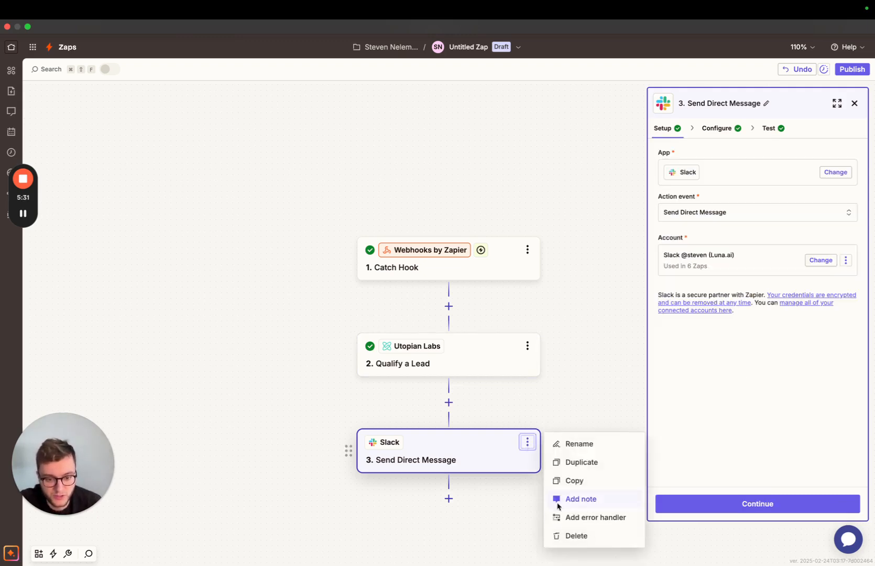
{"action": "left_click", "coordinate": [587, 536]}
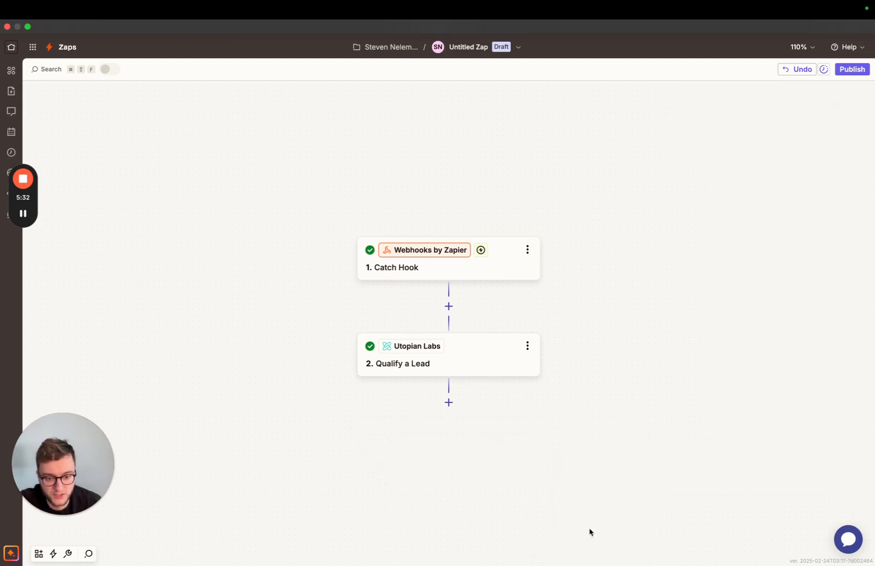
{"action": "left_click", "coordinate": [448, 402]}
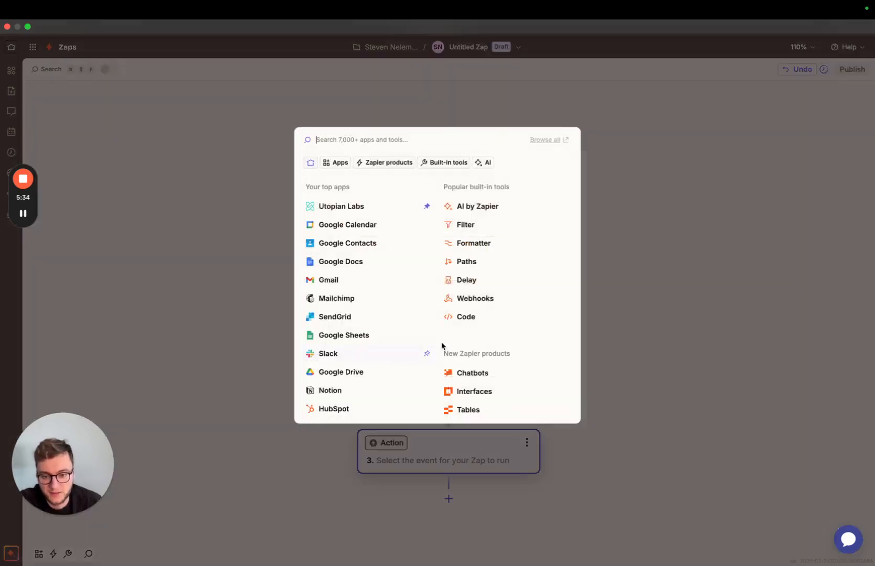
{"action": "left_click", "coordinate": [461, 224]}
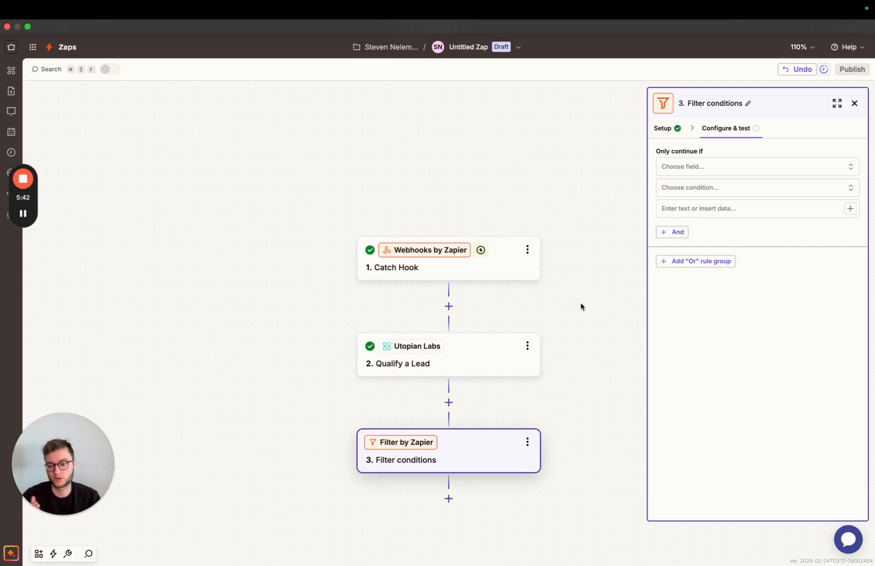
Set the filter to continue only if step 2's Qualification Score exactly matches the text "high".
{"action": "left_click", "coordinate": [689, 169]}
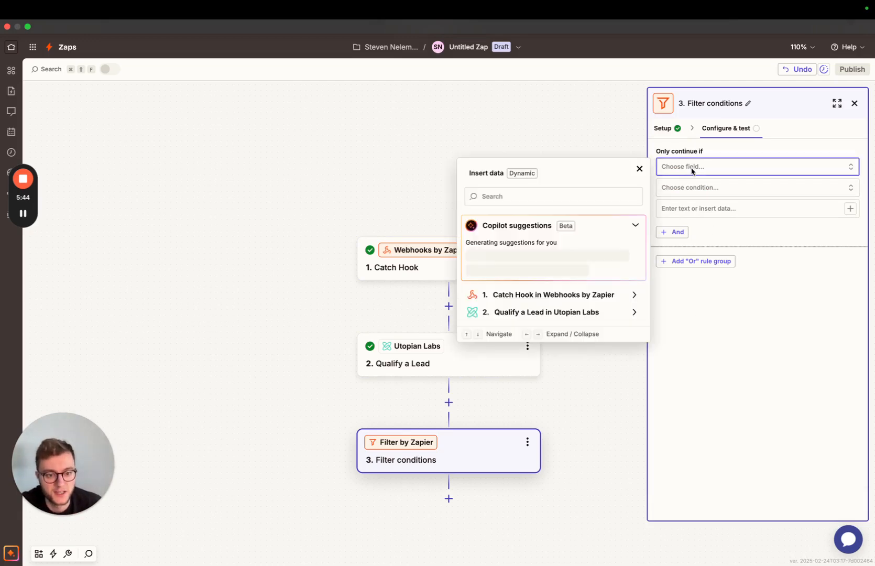
{"action": "left_click", "coordinate": [506, 313]}
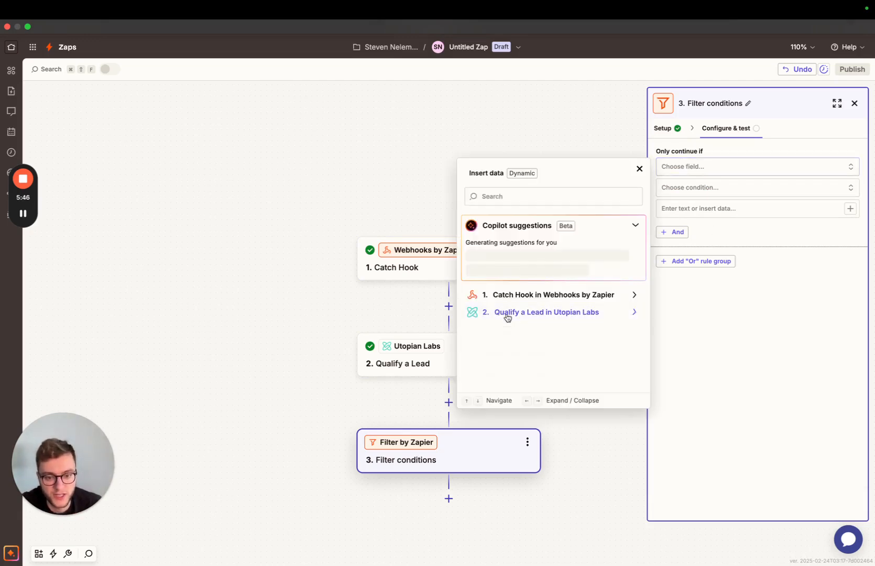
{"action": "left_click", "coordinate": [537, 449]}
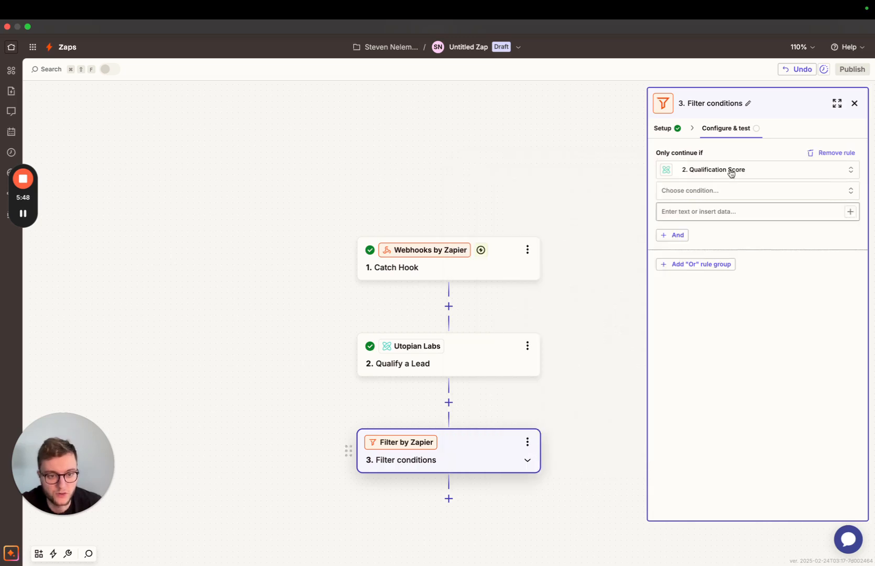
{"action": "left_click", "coordinate": [698, 191]}
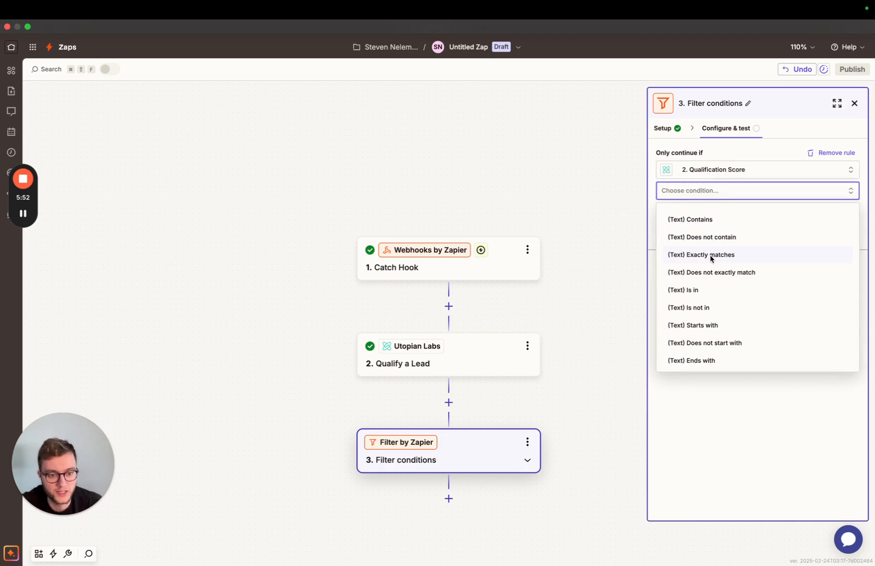
{"action": "left_click", "coordinate": [708, 255]}
{"action": "left_click", "coordinate": [697, 212]}
{"action": "type", "text": "hi"}
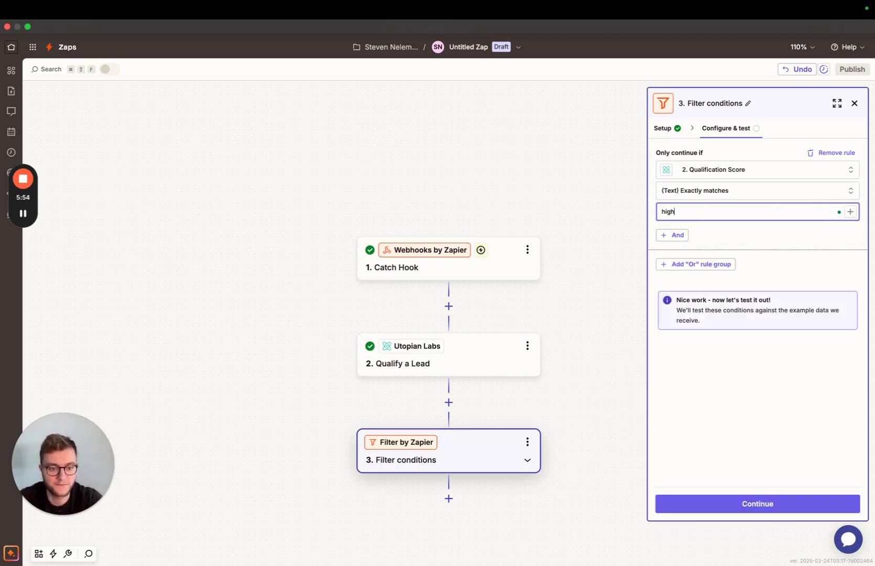
{"action": "type", "text": "gh"}
Test the filter conditions and review the outcome and the matched items of the test record.
{"action": "left_click", "coordinate": [756, 503]}
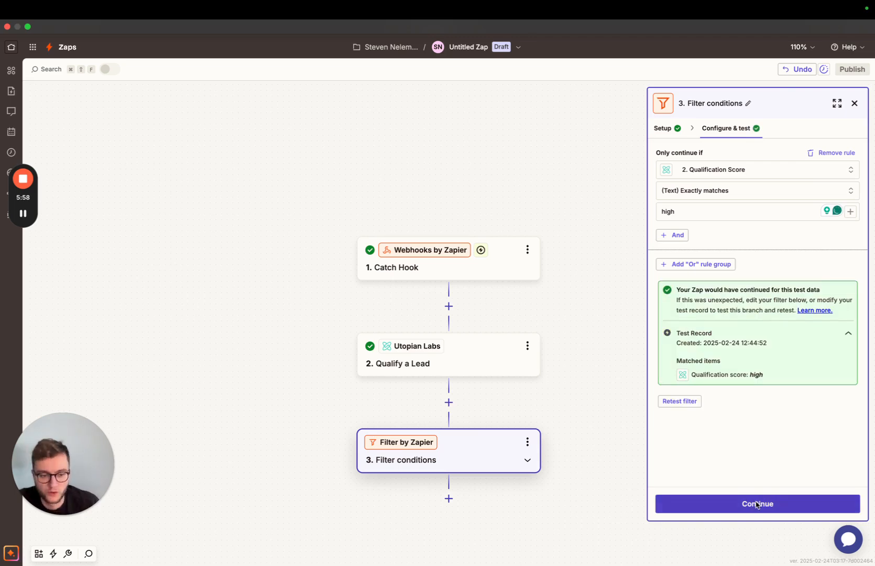
{"action": "left_click_drag", "start_coordinate": [677, 290], "coordinate": [740, 287]}
{"action": "left_click", "coordinate": [695, 289]}
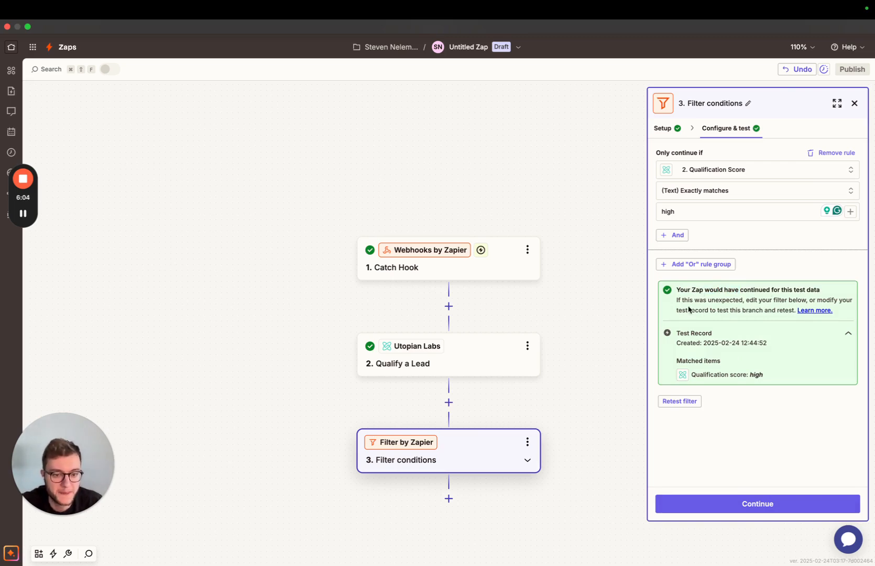
{"action": "left_click_drag", "start_coordinate": [691, 374], "coordinate": [763, 377]}
{"action": "left_click", "coordinate": [779, 381]}
Try "medium" as the filter's comparison value and test the conditions.
{"action": "left_click_drag", "start_coordinate": [676, 212], "coordinate": [648, 206]}
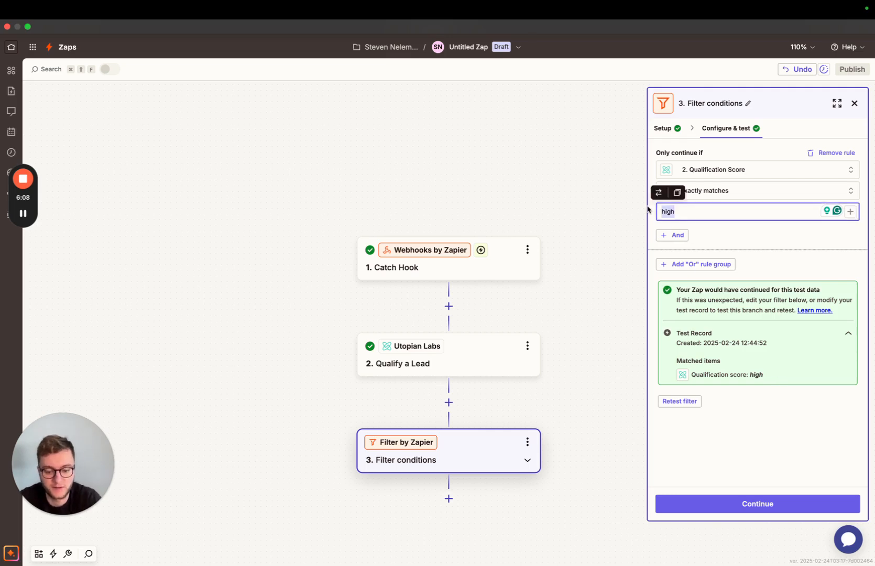
{"action": "type", "text": "medium"}
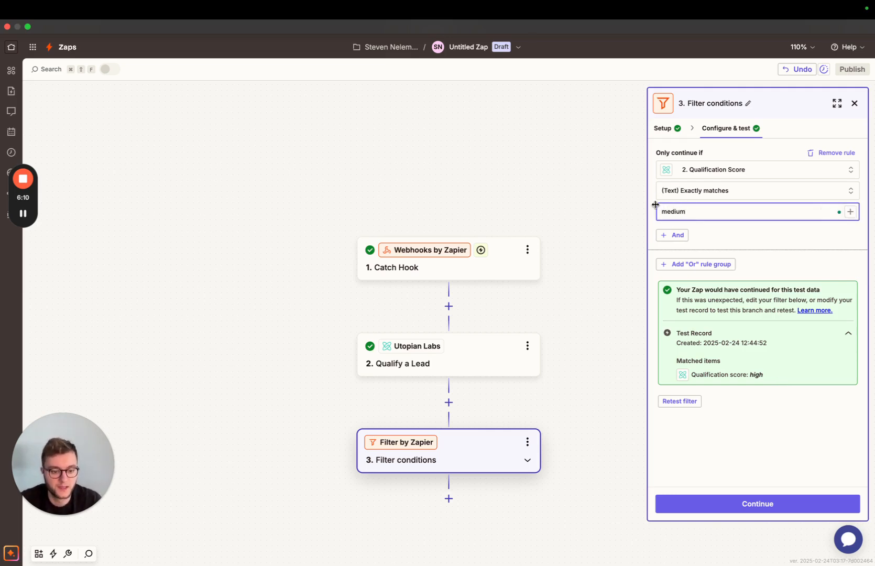
{"action": "left_click", "coordinate": [774, 412]}
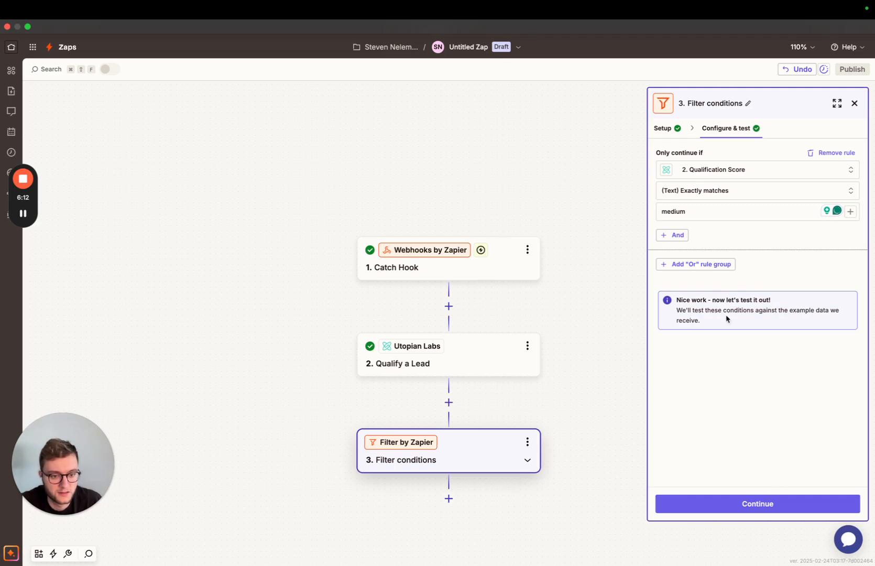
{"action": "left_click", "coordinate": [770, 503]}
{"action": "left_click_drag", "start_coordinate": [677, 290], "coordinate": [779, 290]}
{"action": "left_click", "coordinate": [778, 290]}
Set the filter's comparison value to "high" and retest the conditions.
{"action": "left_click", "coordinate": [691, 211]}
{"action": "key", "text": "BackSpace"}
{"action": "key", "text": "BackSpace"}
{"action": "key", "text": "BackSpace"}
{"action": "key", "text": "BackSpace"}
{"action": "key", "text": "BackSpace"}
{"action": "key", "text": "BackSpace"}
{"action": "type", "text": "high"}
{"action": "left_click", "coordinate": [758, 503]}
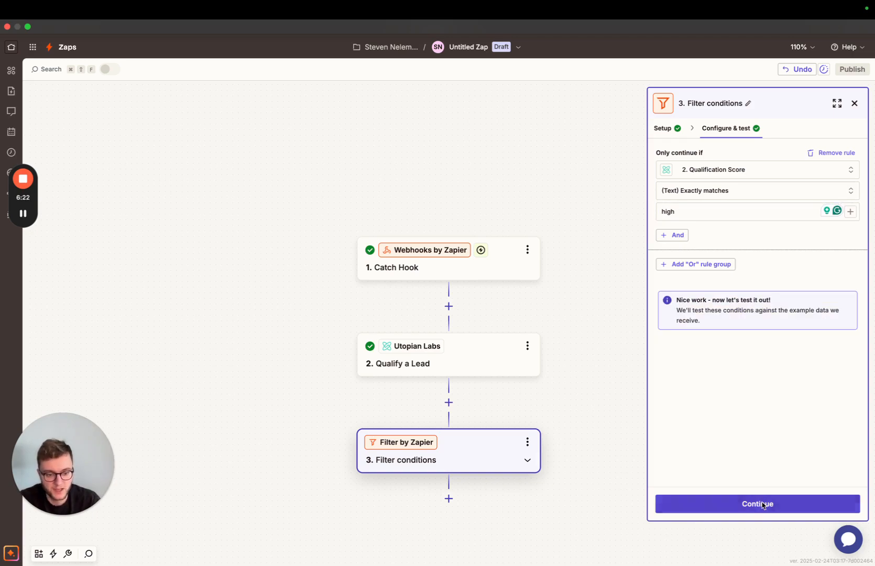
{"action": "left_click", "coordinate": [763, 505]}
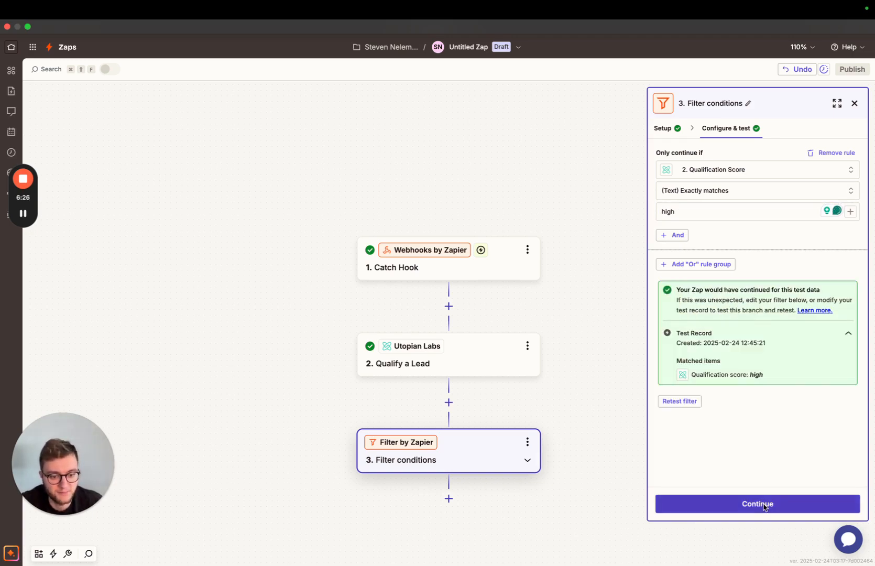
Add a Utopian Labs action after the filter with the Write an Email event and proceed to its configuration.
{"action": "left_click", "coordinate": [764, 504]}
{"action": "left_click", "coordinate": [335, 205]}
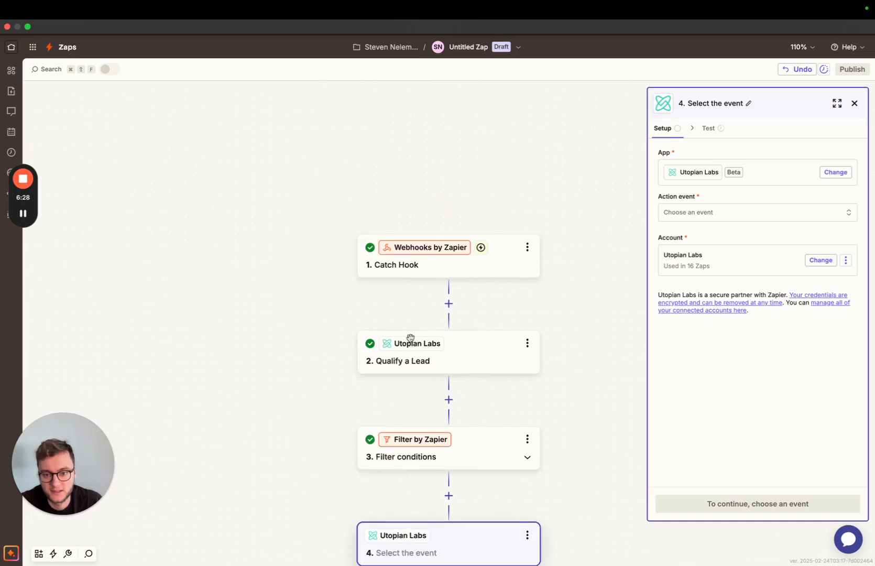
{"action": "left_click", "coordinate": [691, 213]}
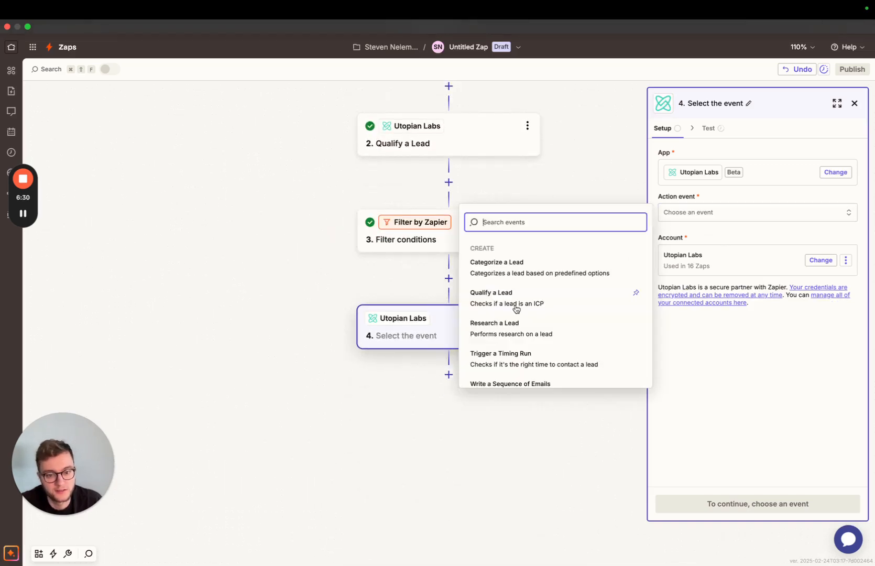
{"action": "scroll", "coordinate": [545, 316], "scroll_direction": "down", "scroll_amount": 3}
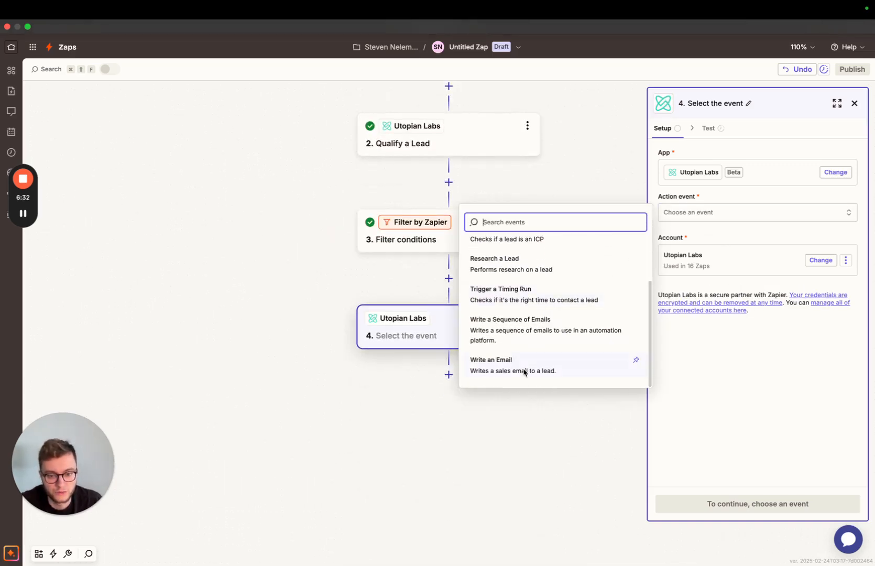
{"action": "left_click", "coordinate": [523, 372]}
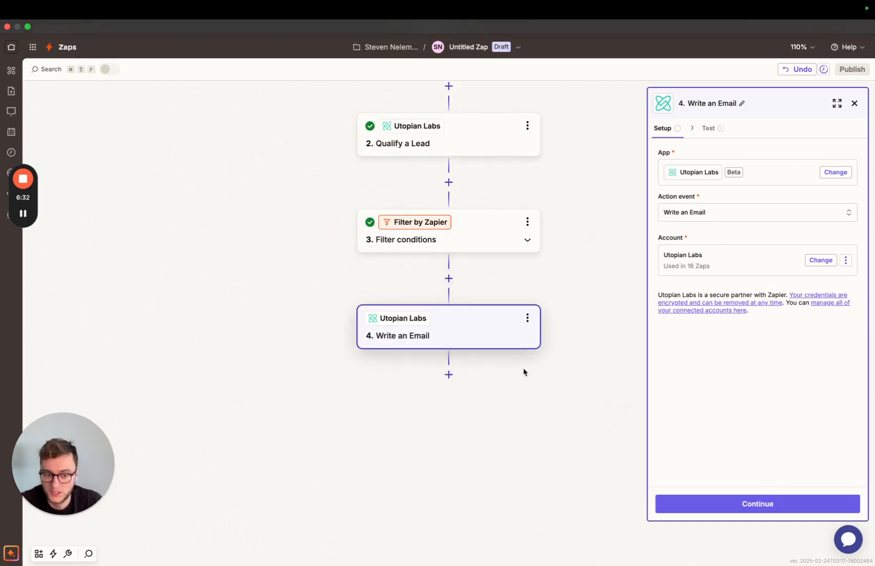
{"action": "left_click", "coordinate": [737, 502]}
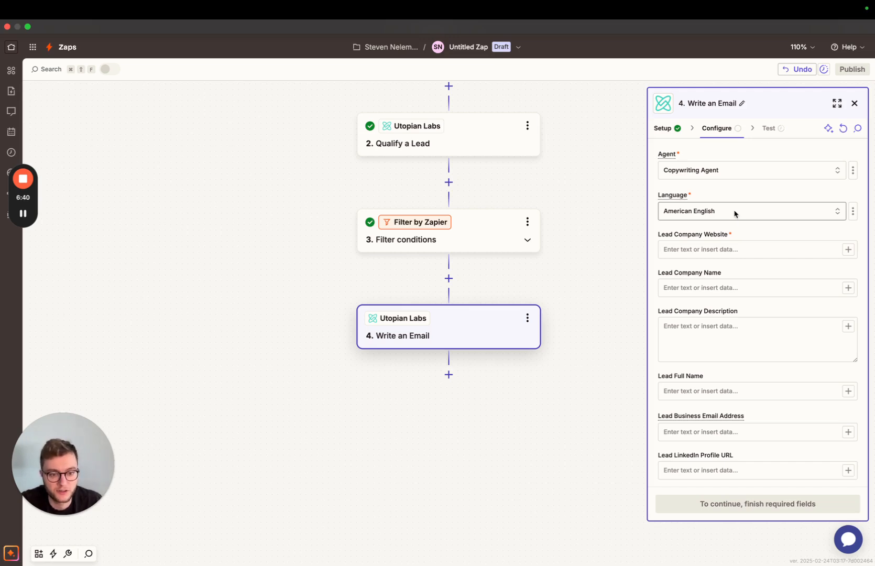
Map Lead Company Website to the webhook's Company Domain and Lead Full Name to the webhook's Full Name.
{"action": "left_click", "coordinate": [731, 249]}
{"action": "type", "text": "/"}
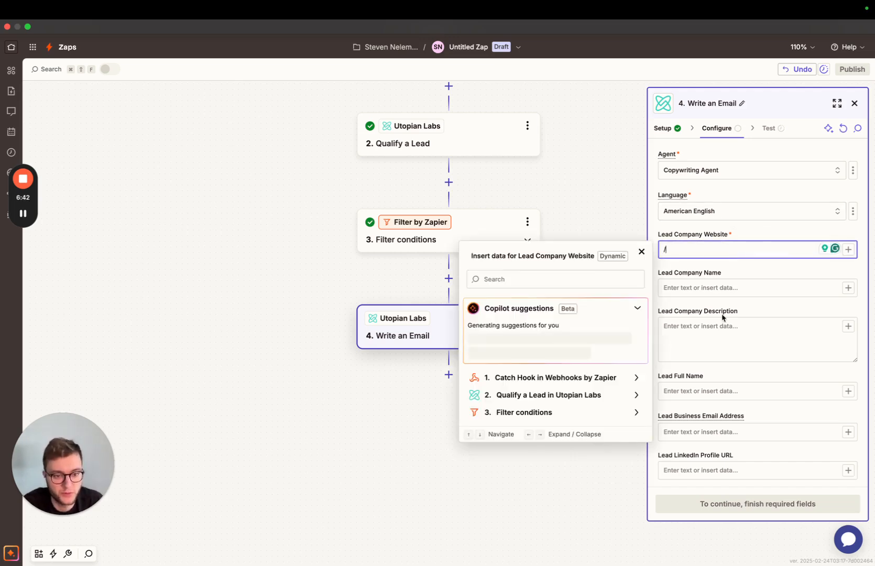
{"action": "left_click", "coordinate": [565, 396]}
{"action": "left_click", "coordinate": [548, 378]}
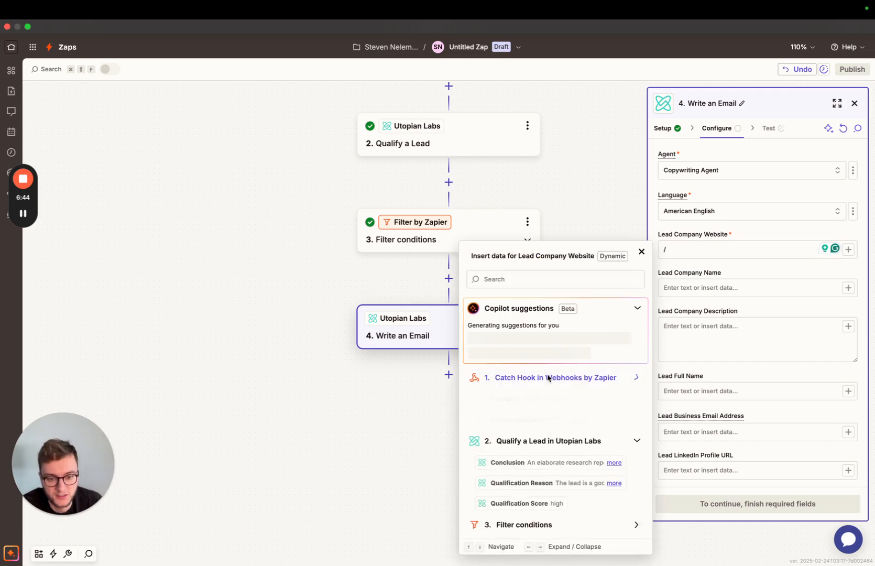
{"action": "left_click", "coordinate": [571, 420]}
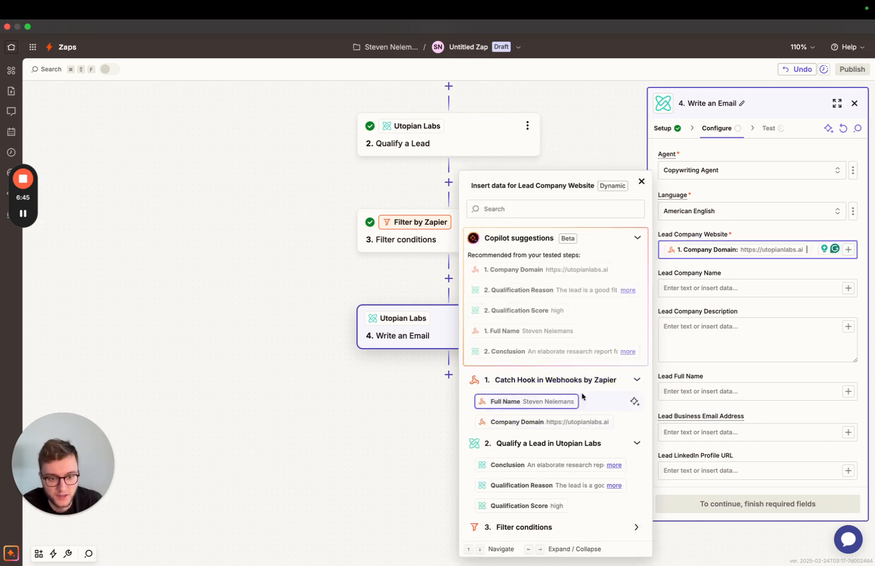
{"action": "left_click", "coordinate": [702, 394]}
{"action": "type", "text": "/"}
{"action": "left_click", "coordinate": [540, 492]}
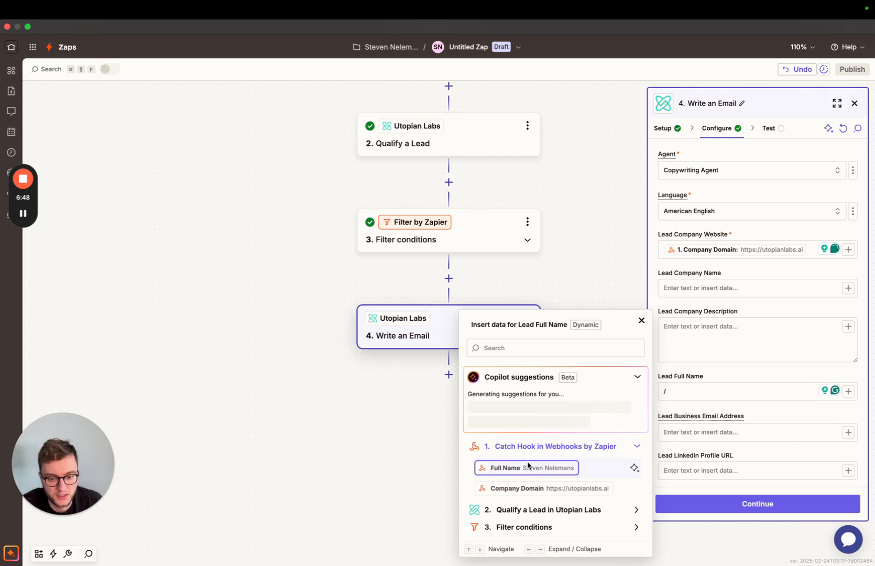
{"action": "left_click", "coordinate": [528, 466]}
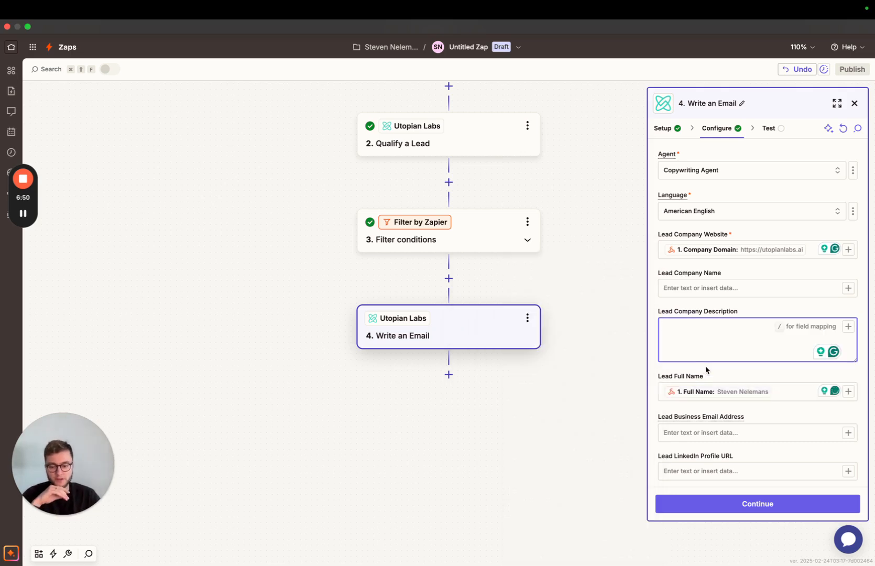
Set Use Memory to True for the Write an Email step and close the field's explanation.
{"action": "scroll", "coordinate": [705, 377], "scroll_direction": "down", "scroll_amount": 5}
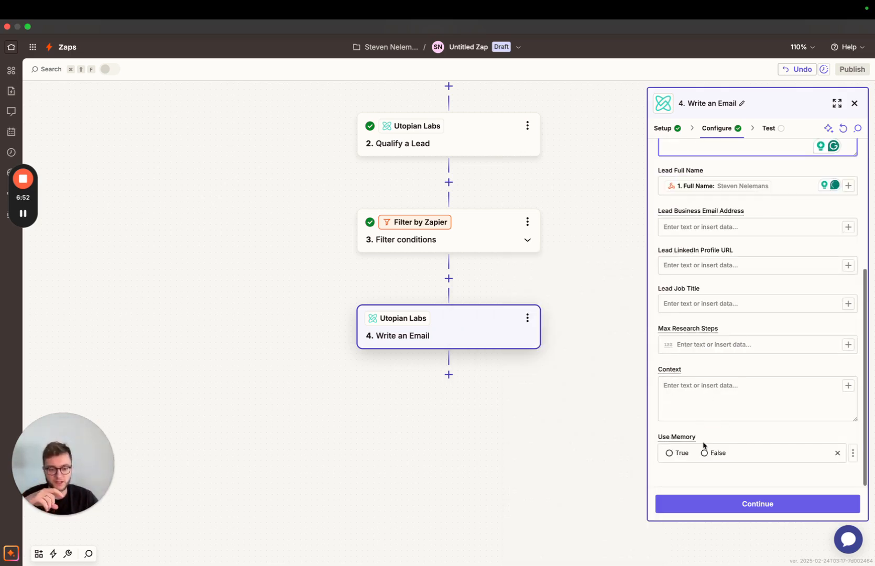
{"action": "mouse_move", "coordinate": [679, 435]}
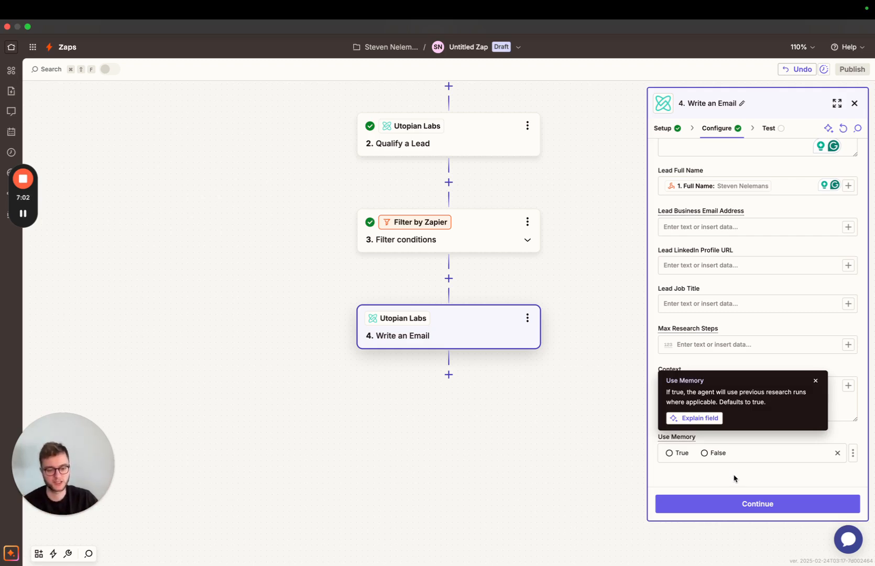
{"action": "left_click", "coordinate": [672, 454]}
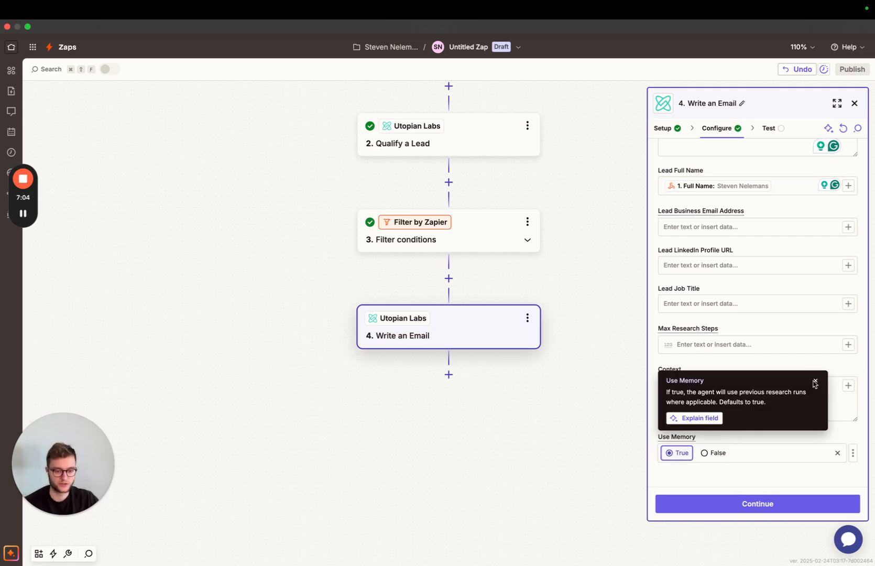
{"action": "left_click", "coordinate": [815, 381]}
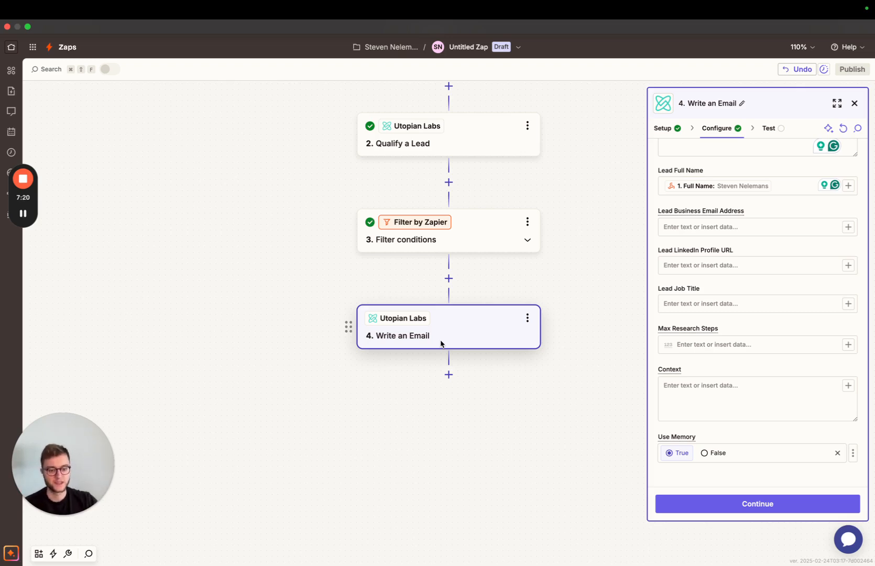
Enter "This lead requested more information on the website" as the Context of the Write an Email step, with spelling corrected.
{"action": "left_click", "coordinate": [730, 386]}
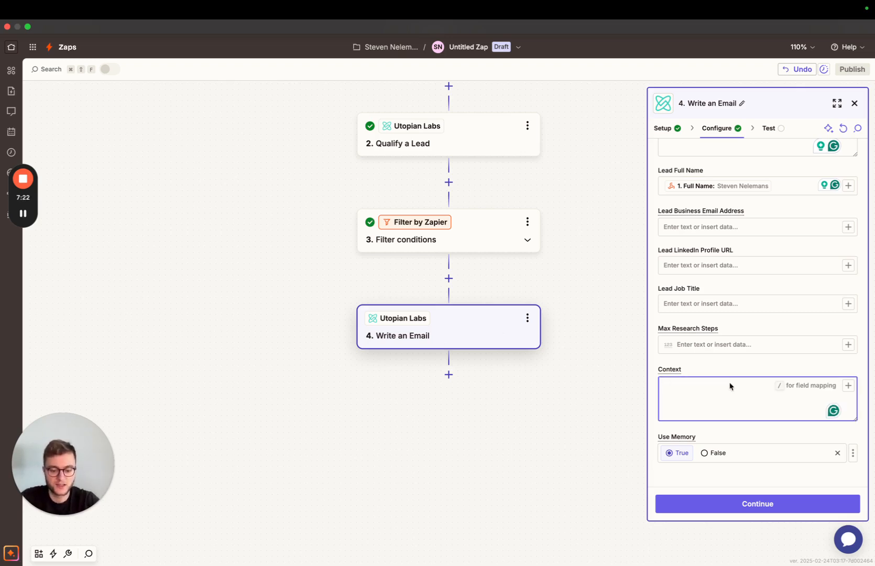
{"action": "type", "text": "This lead reque"}
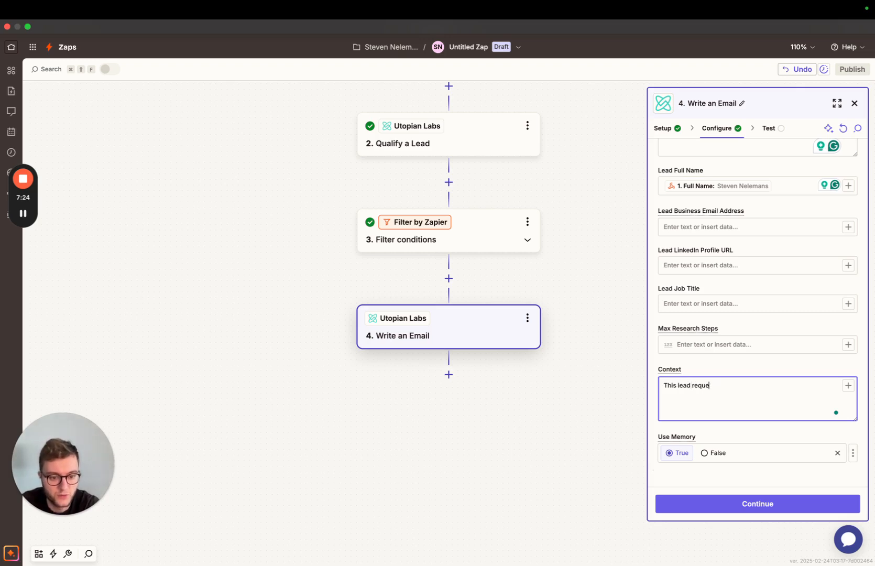
{"action": "type", "text": "sted more infomration on the website"}
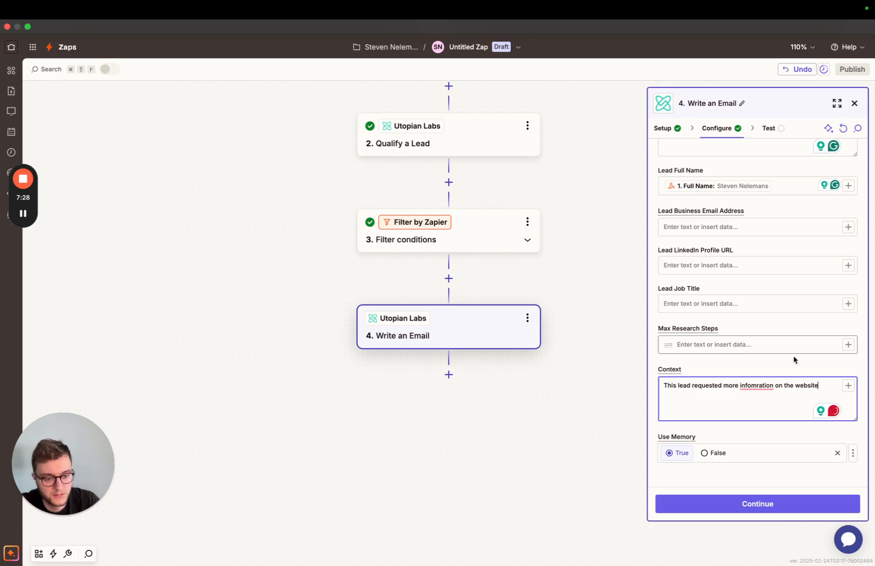
{"action": "mouse_move", "coordinate": [743, 389]}
{"action": "left_click", "coordinate": [758, 408]}
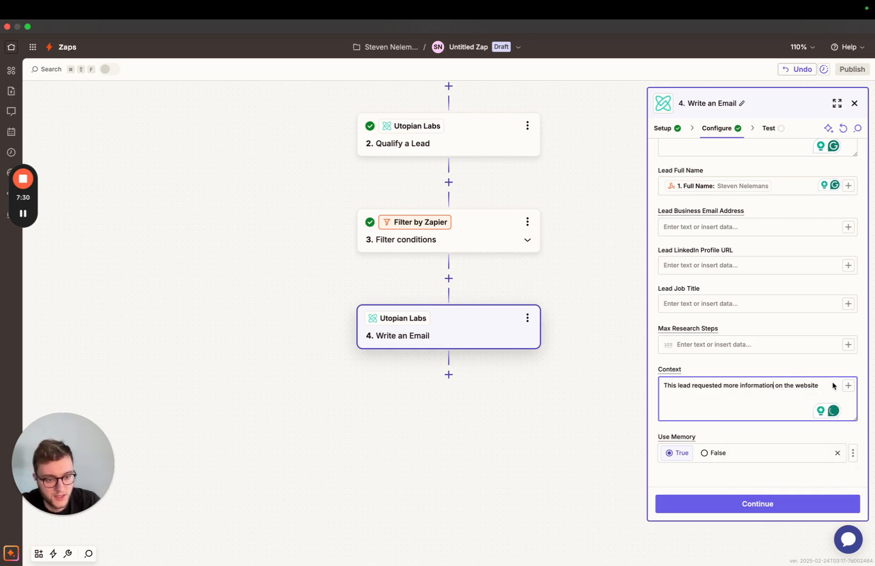
Extend the Context with "They were qualified to be an ICP, so I'd love to meet with them. Add my calendly link: ....".
{"action": "type", "text": ". THey "}
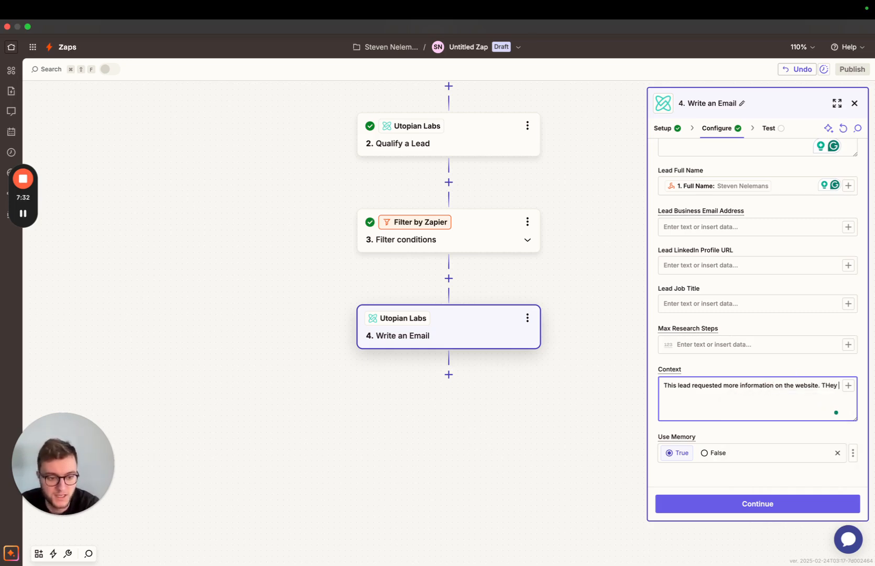
{"action": "type", "text": "y were qualified to be an ICP, so I'd lov"}
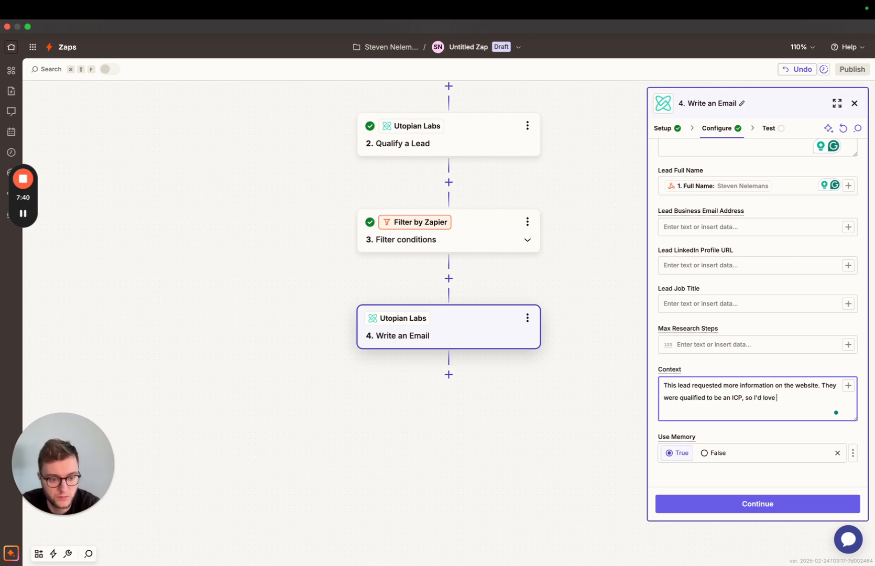
{"action": "type", "text": "eet witht hem"}
{"action": "key", "text": "BackSpace"}
{"action": "key", "text": "BackSpace"}
{"action": "key", "text": "BackSpace"}
{"action": "key", "text": "BackSpace"}
{"action": "type", "text": "them. Add my calendly link: ..."}
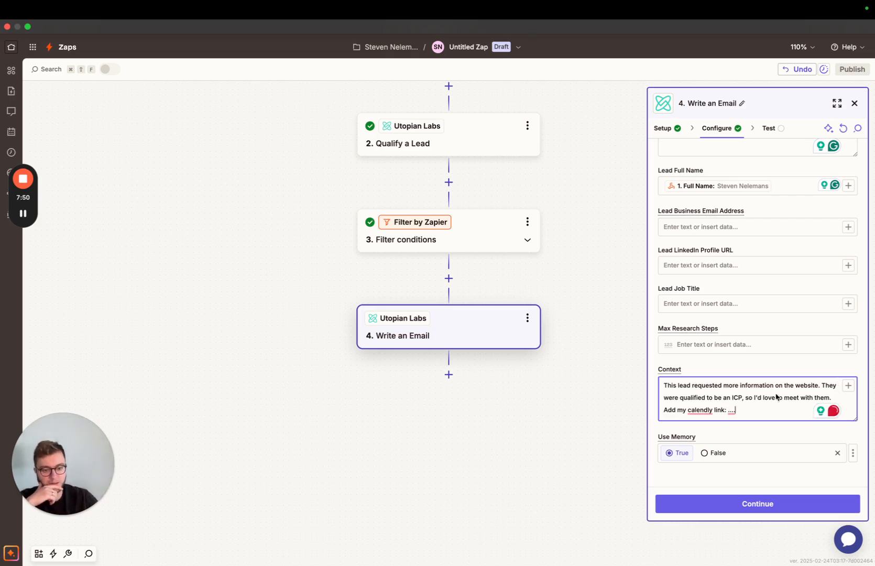
Test the Write an Email step and review its Conclusion, Subject, Markdown and HTML outputs.
{"action": "scroll", "coordinate": [742, 330], "scroll_direction": "up", "scroll_amount": 2}
{"action": "left_click", "coordinate": [756, 503]}
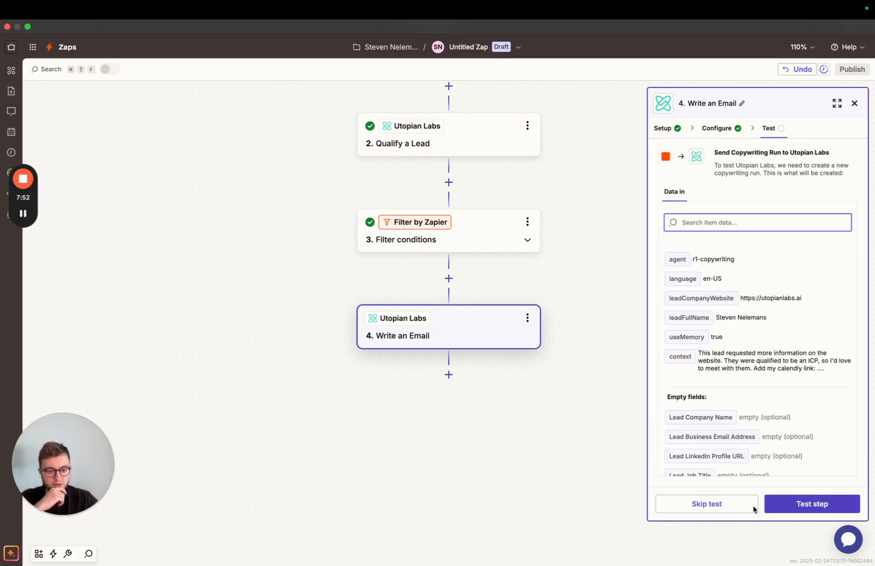
{"action": "left_click", "coordinate": [794, 505]}
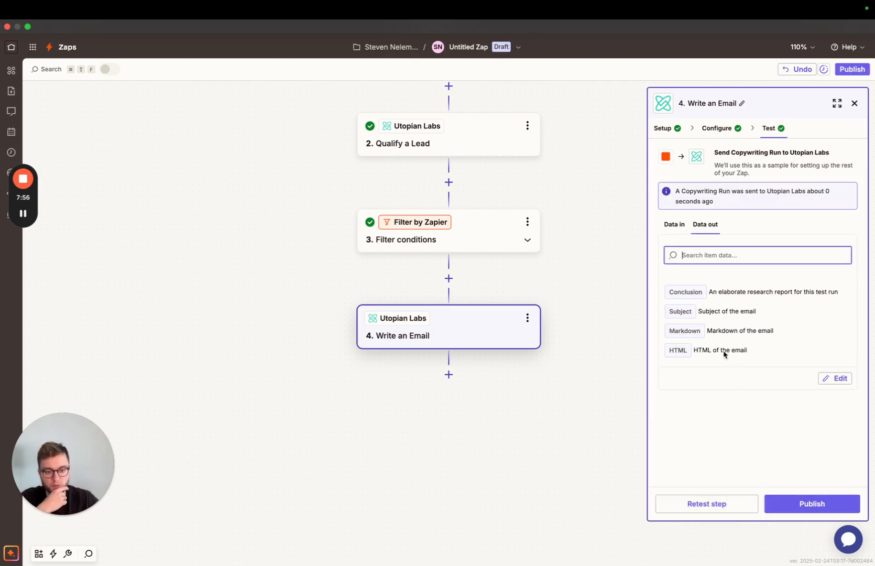
{"action": "left_click_drag", "start_coordinate": [674, 292], "coordinate": [788, 289]}
{"action": "left_click", "coordinate": [787, 289]}
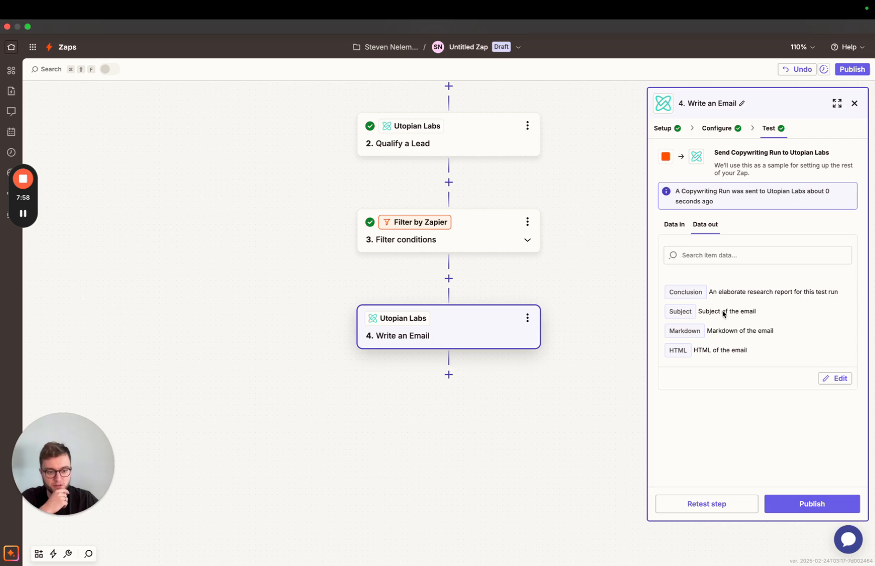
{"action": "left_click_drag", "start_coordinate": [702, 314], "coordinate": [789, 312]}
{"action": "left_click", "coordinate": [781, 314]}
{"action": "left_click_drag", "start_coordinate": [707, 330], "coordinate": [775, 332]}
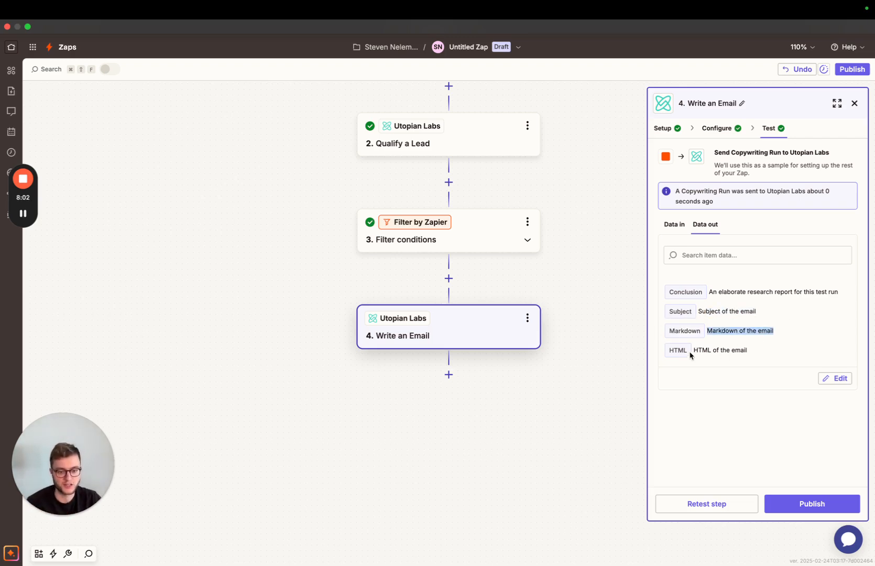
{"action": "left_click_drag", "start_coordinate": [693, 351], "coordinate": [758, 351]}
{"action": "left_click", "coordinate": [759, 352]}
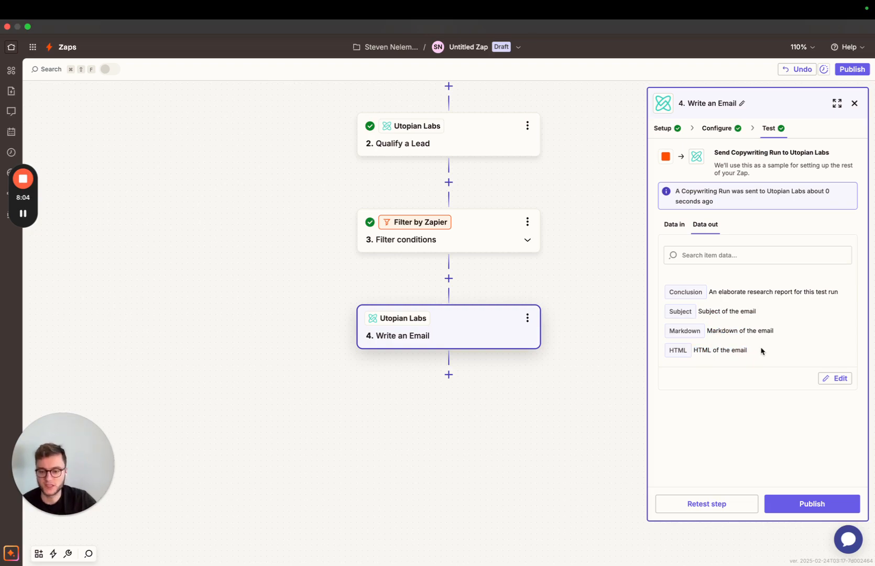
Add a Gmail action after Write an Email with the Create Draft event and a connected account, and proceed to its configuration.
{"action": "left_click", "coordinate": [449, 374]}
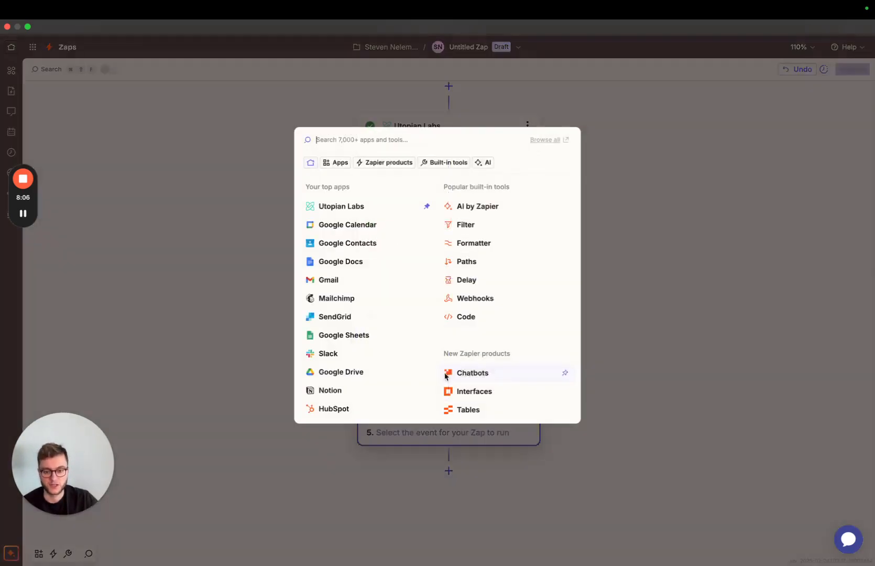
{"action": "left_click", "coordinate": [347, 281]}
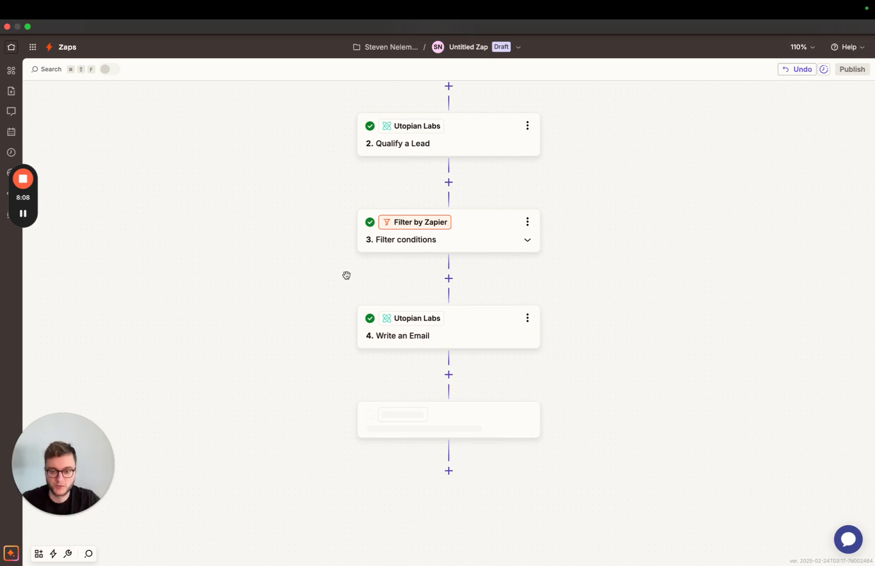
{"action": "left_click", "coordinate": [706, 211]}
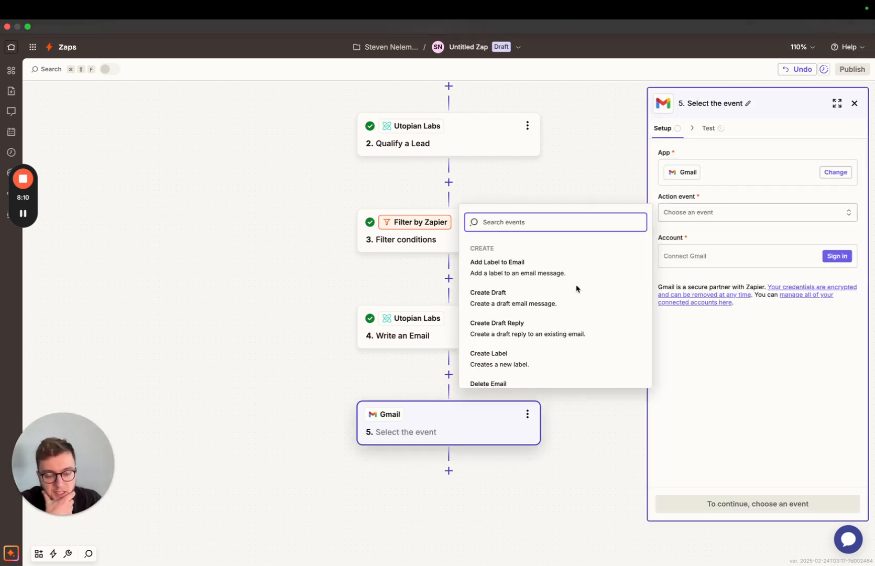
{"action": "left_click", "coordinate": [534, 301]}
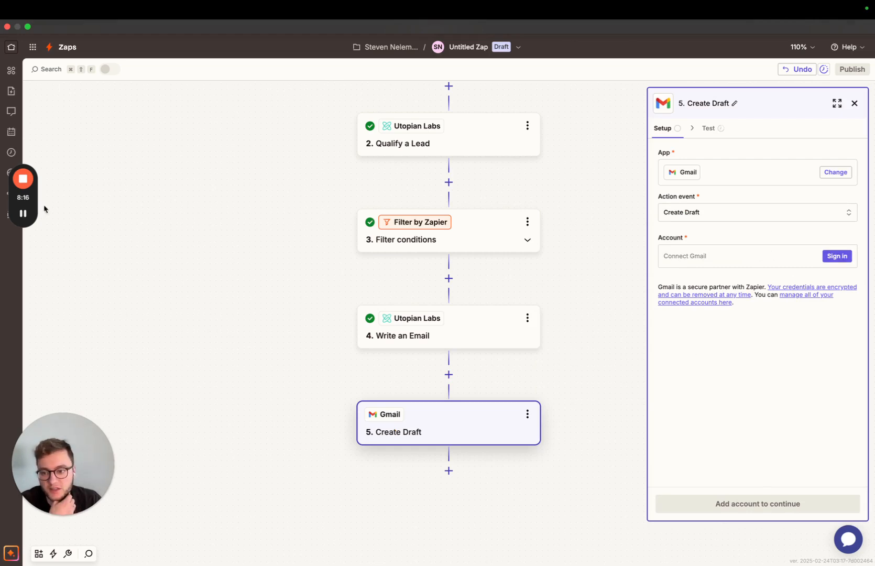
{"action": "mouse_move", "coordinate": [22, 214]}
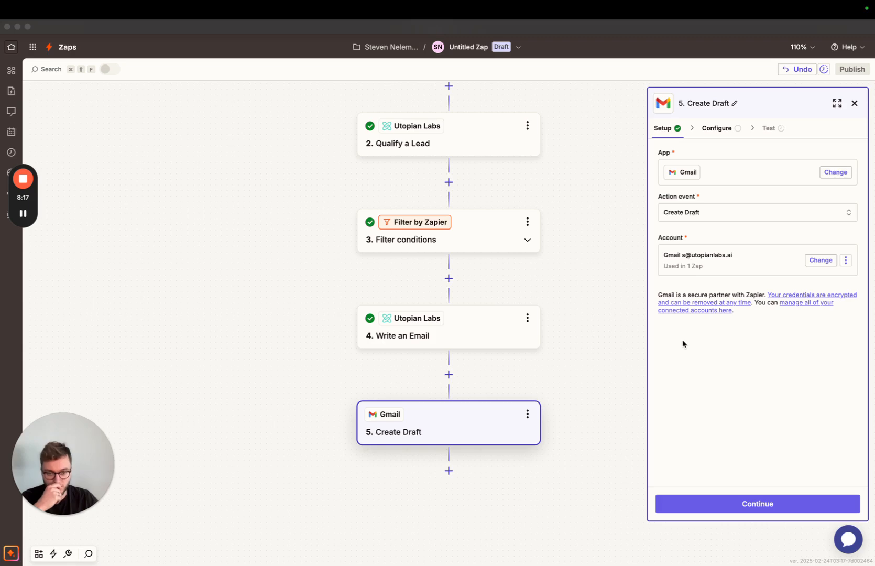
{"action": "left_click", "coordinate": [766, 511]}
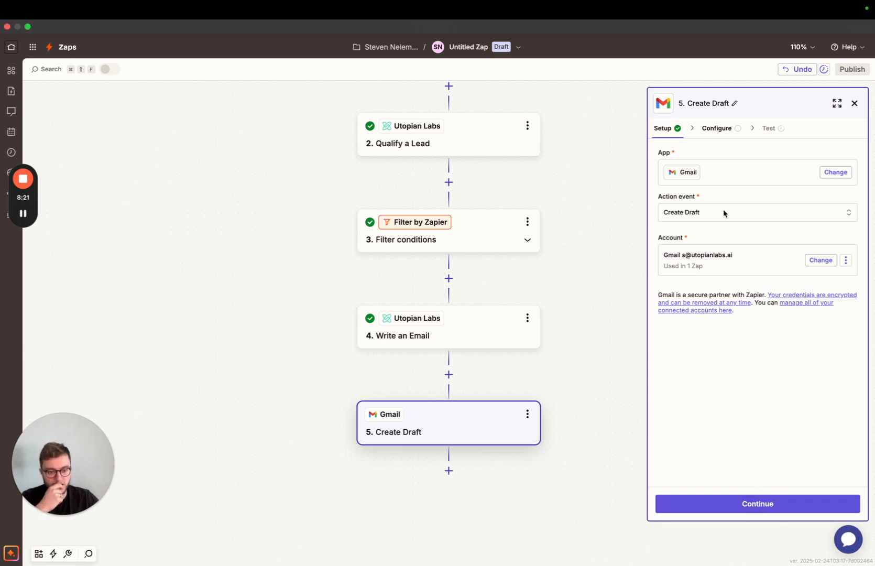
{"action": "left_click", "coordinate": [750, 509]}
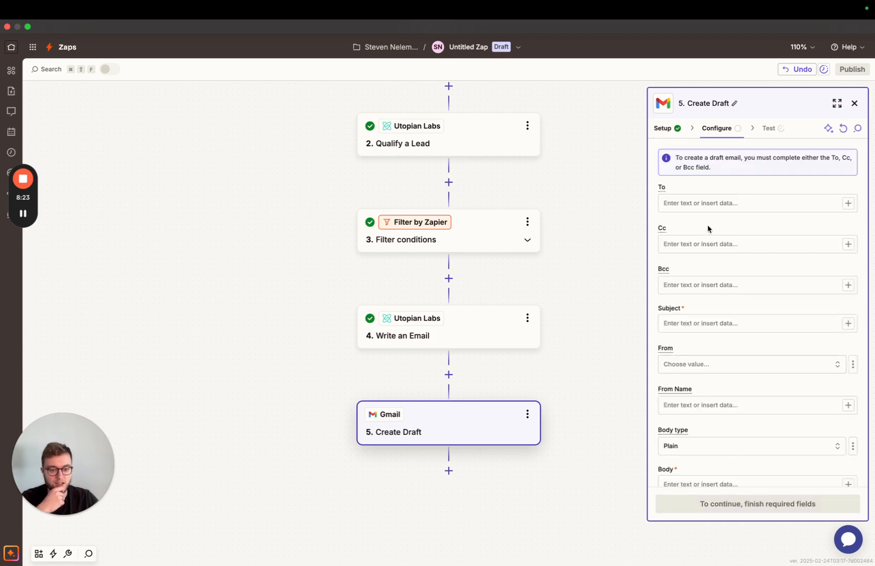
{"action": "left_click", "coordinate": [713, 202]}
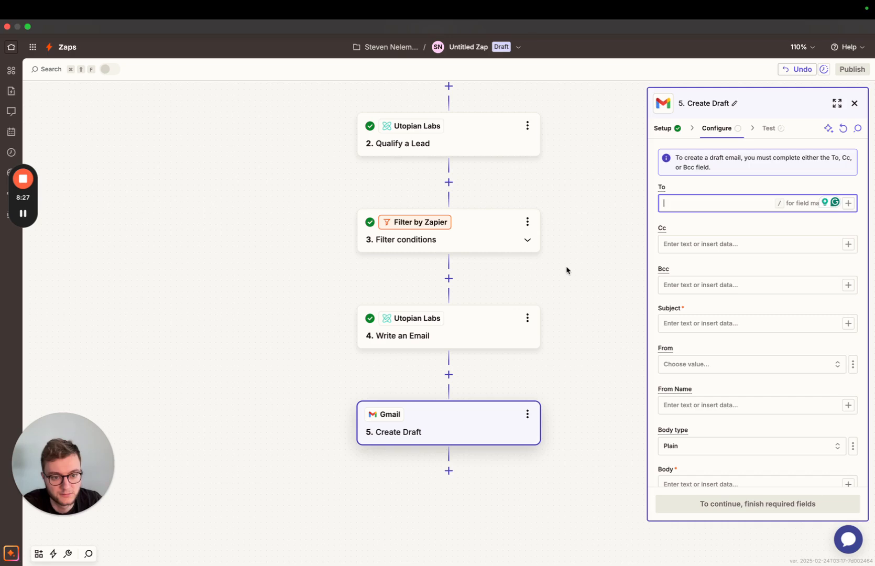
{"action": "scroll", "coordinate": [539, 215], "scroll_direction": "up", "scroll_amount": 5}
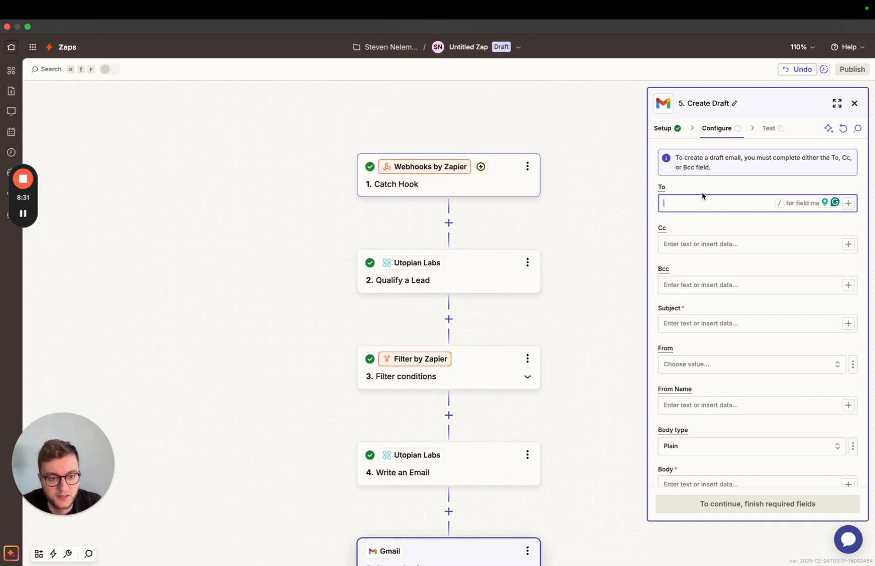
{"action": "type", "text": "/"}
{"action": "left_click", "coordinate": [572, 332]}
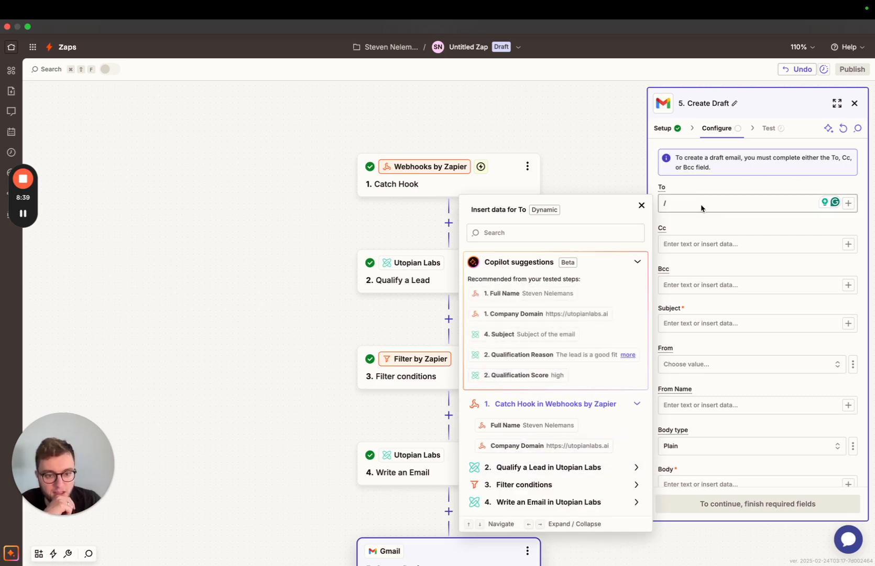
{"action": "key", "text": "BackSpace"}
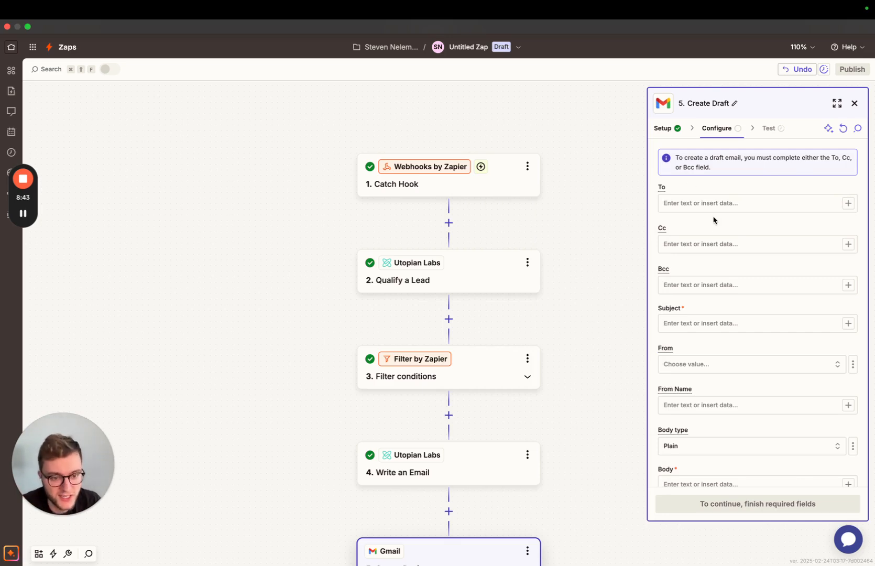
Map the draft's Subject to the Subject output of the Write an Email step.
{"action": "left_click", "coordinate": [717, 324]}
{"action": "type", "text": "/"}
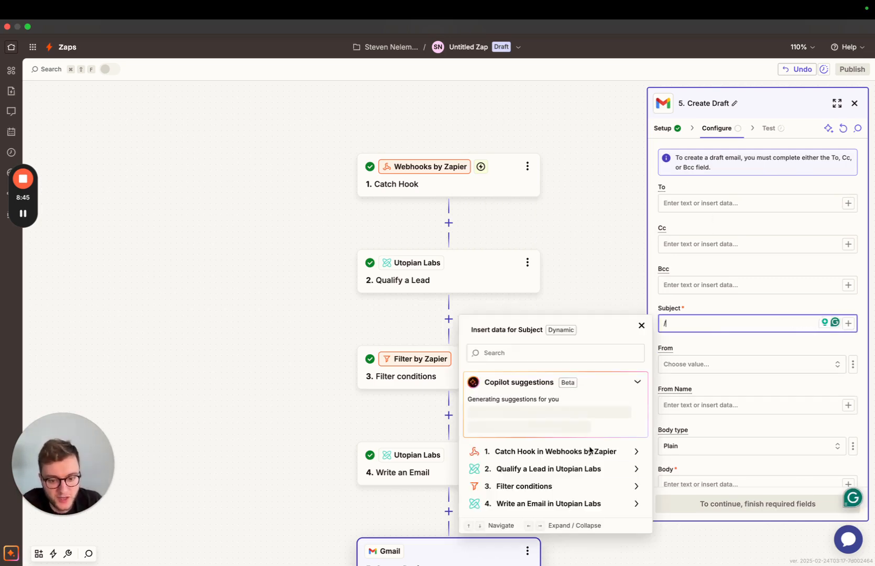
{"action": "left_click", "coordinate": [550, 506]}
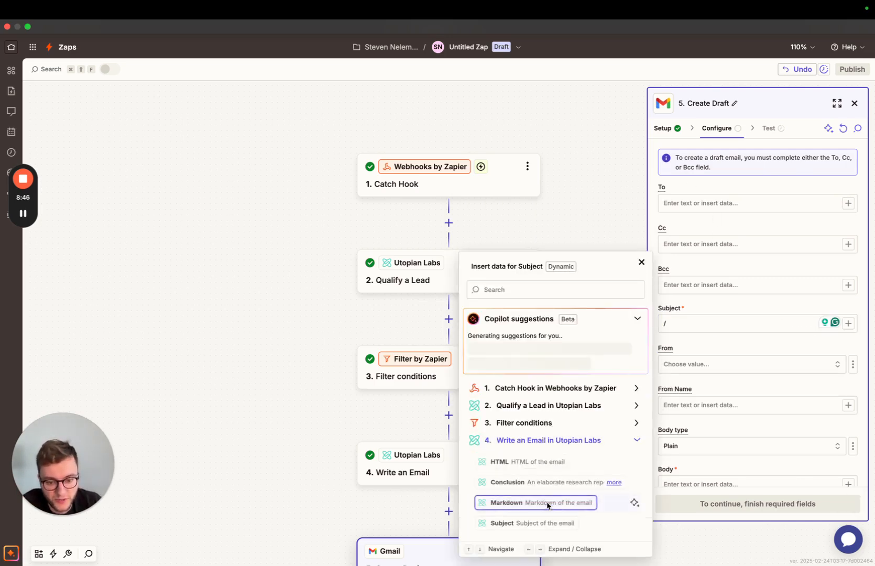
{"action": "left_click", "coordinate": [526, 522]}
Switch the draft's body type to Html and return it to Plain.
{"action": "scroll", "coordinate": [727, 363], "scroll_direction": "down", "scroll_amount": 3}
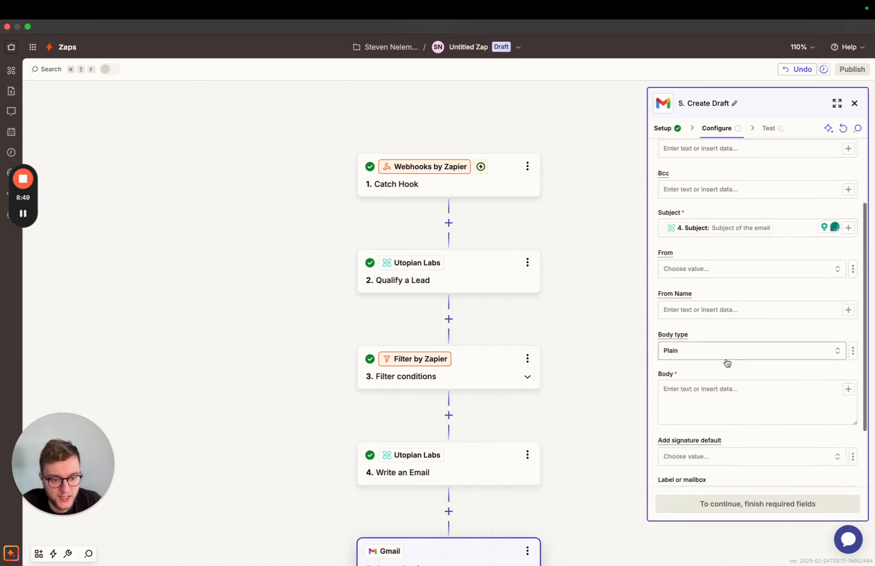
{"action": "scroll", "coordinate": [725, 362], "scroll_direction": "down", "scroll_amount": 2}
{"action": "left_click", "coordinate": [720, 359]}
{"action": "left_click", "coordinate": [678, 309]}
{"action": "left_click", "coordinate": [518, 364]}
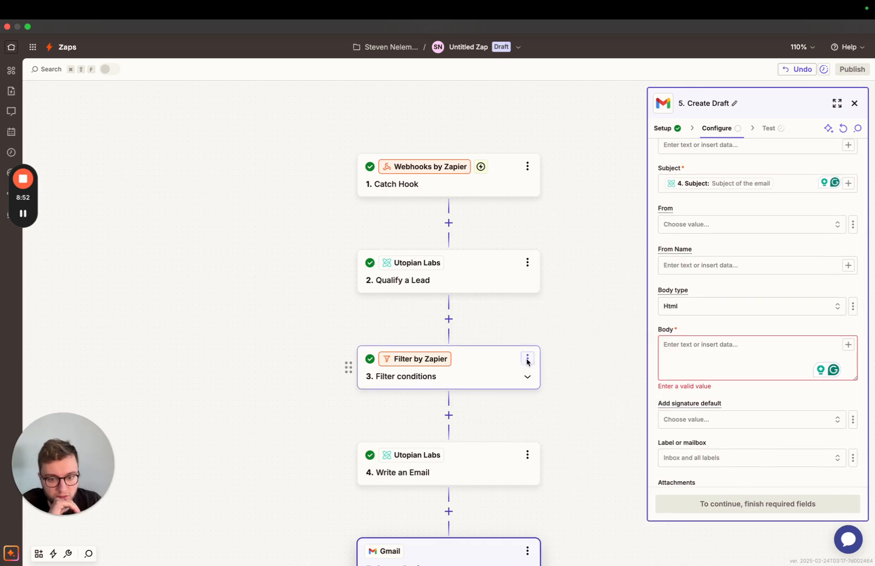
{"action": "left_click", "coordinate": [686, 309]}
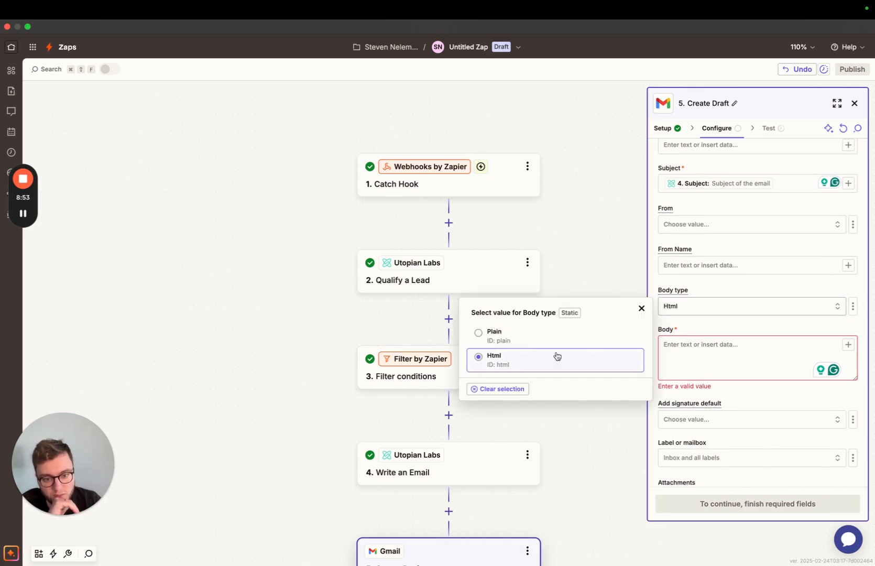
{"action": "left_click", "coordinate": [498, 335]}
Map the draft's Body to the Markdown output of the Write an Email step.
{"action": "left_click", "coordinate": [712, 359]}
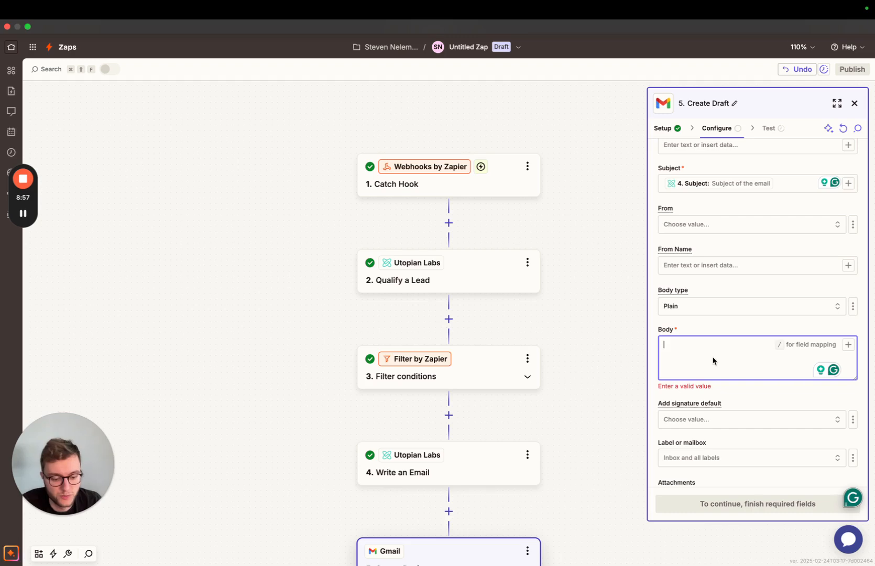
{"action": "type", "text": "/"}
{"action": "left_click", "coordinate": [537, 525]}
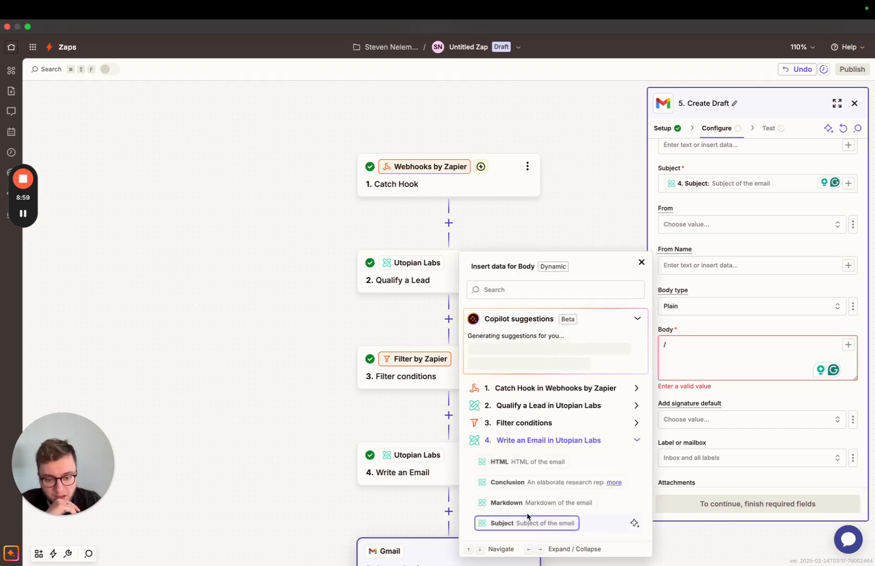
{"action": "left_click", "coordinate": [510, 502]}
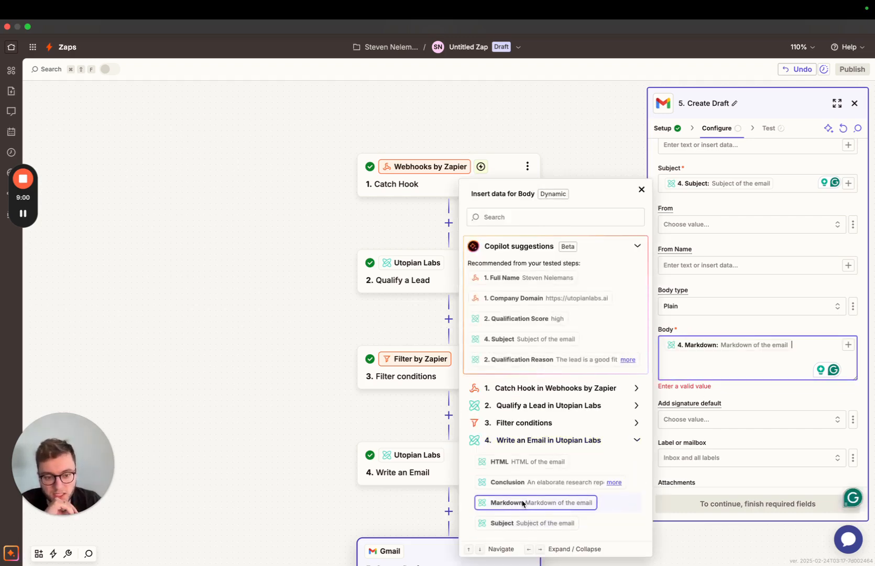
{"action": "left_click", "coordinate": [758, 389]}
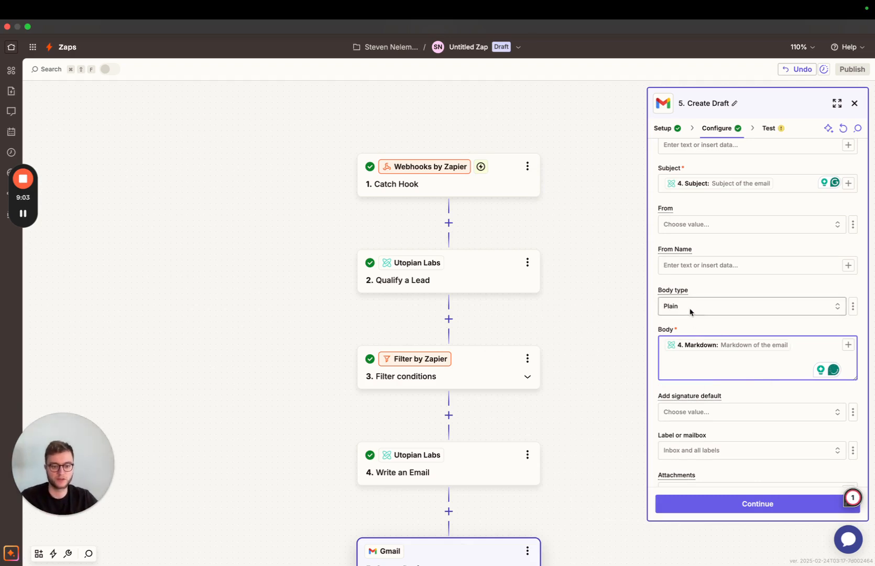
Check the body type options, keep Plain, and proceed to the Create Draft step's test.
{"action": "left_click", "coordinate": [670, 308]}
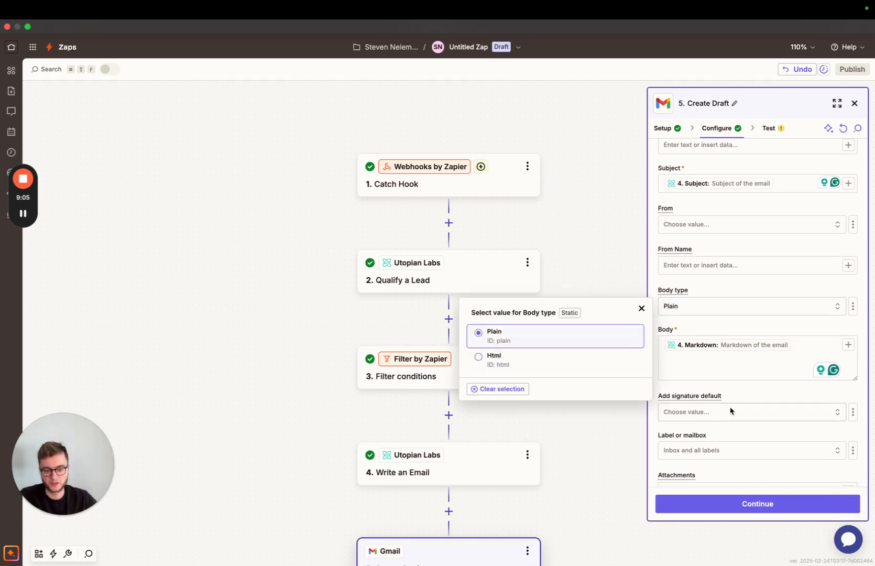
{"action": "left_click", "coordinate": [747, 391]}
{"action": "scroll", "coordinate": [746, 391], "scroll_direction": "down", "scroll_amount": 2}
{"action": "scroll", "coordinate": [744, 391], "scroll_direction": "up", "scroll_amount": 1}
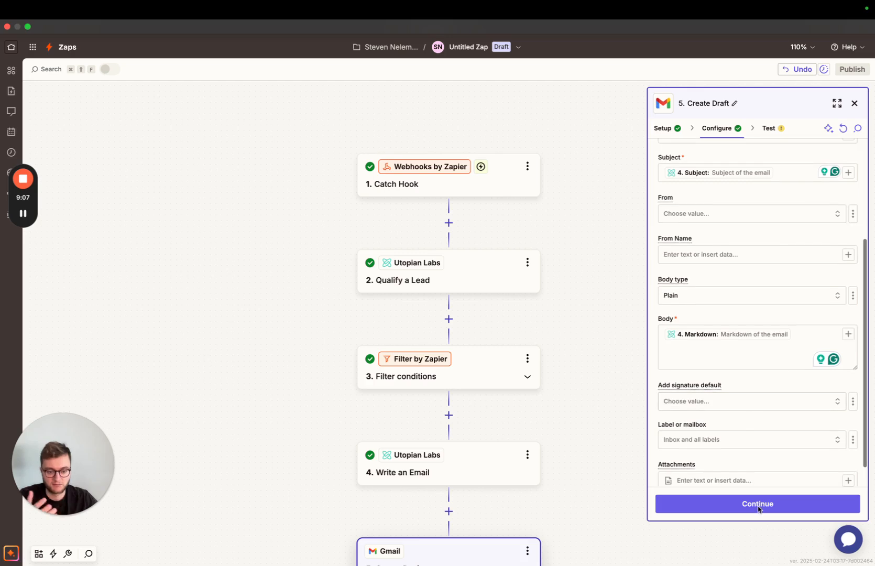
{"action": "left_click", "coordinate": [760, 504]}
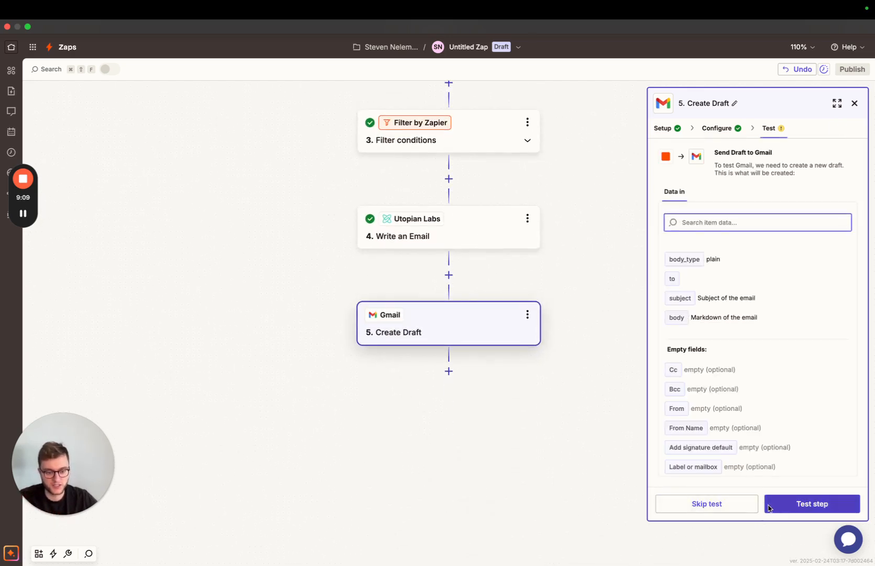
Delete the Gmail Create Draft step and the Utopian Labs Write an Email step from the Zap.
{"action": "scroll", "coordinate": [456, 444], "scroll_direction": "up", "scroll_amount": 1}
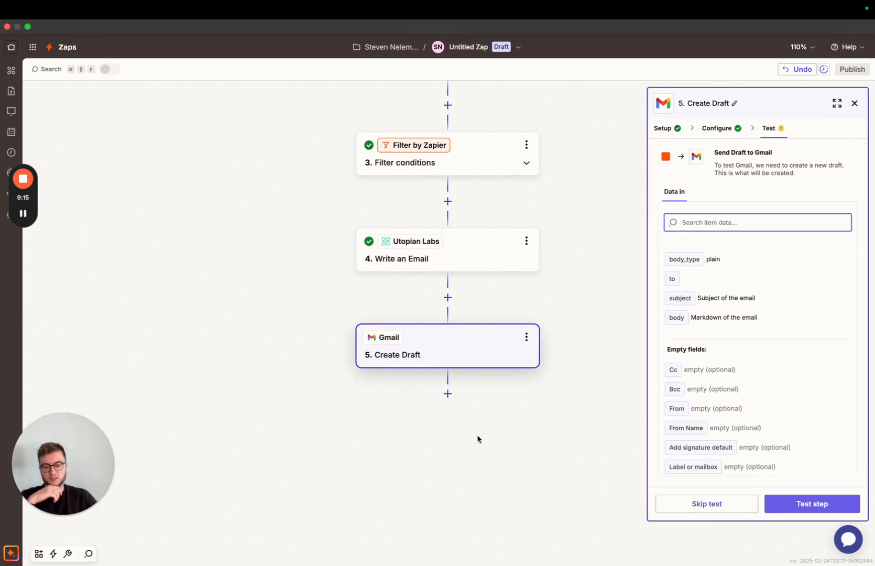
{"action": "scroll", "coordinate": [470, 441], "scroll_direction": "up", "scroll_amount": 7}
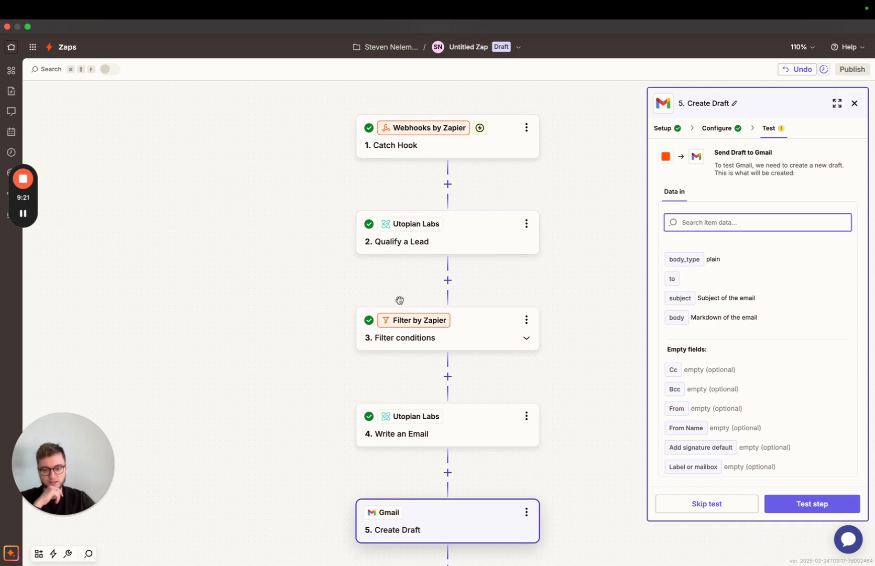
{"action": "scroll", "coordinate": [488, 329], "scroll_direction": "down", "scroll_amount": 1}
{"action": "scroll", "coordinate": [486, 329], "scroll_direction": "down", "scroll_amount": 3}
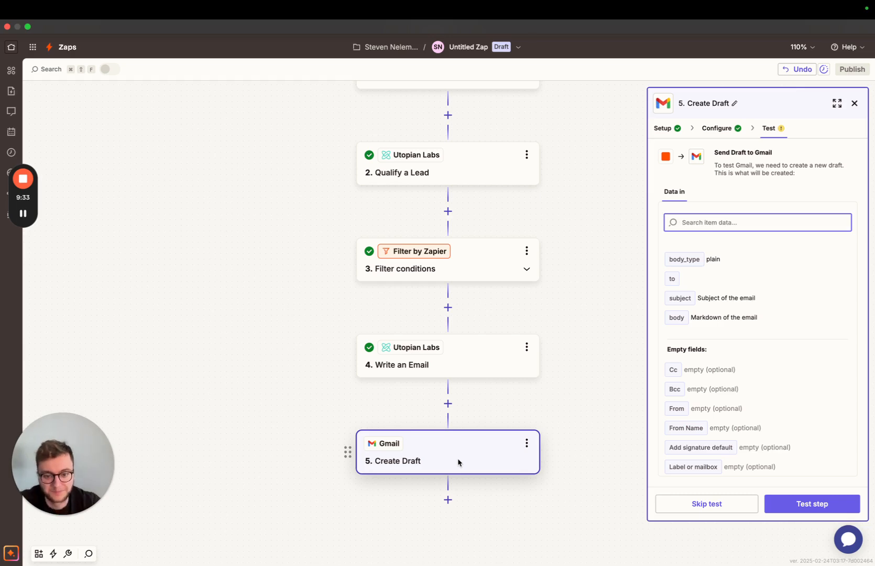
{"action": "left_click", "coordinate": [526, 443]}
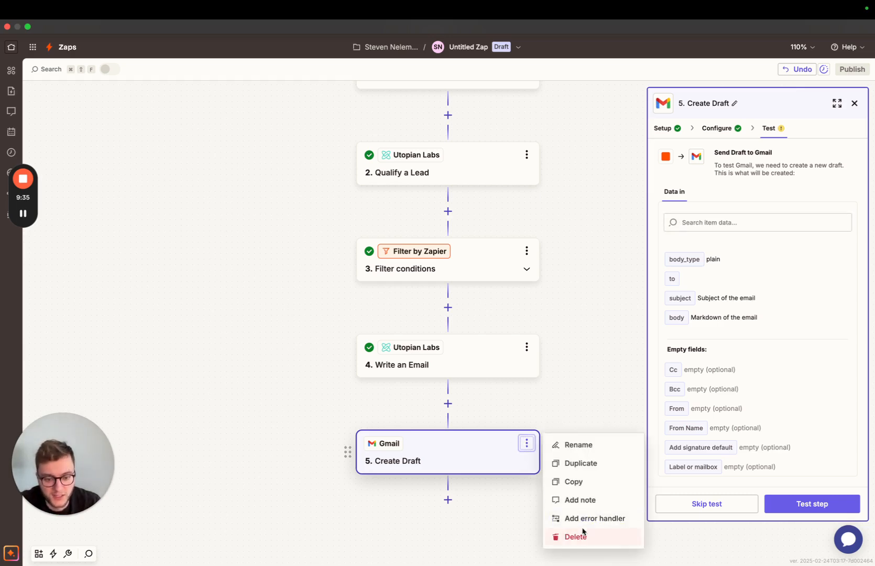
{"action": "left_click", "coordinate": [582, 533]}
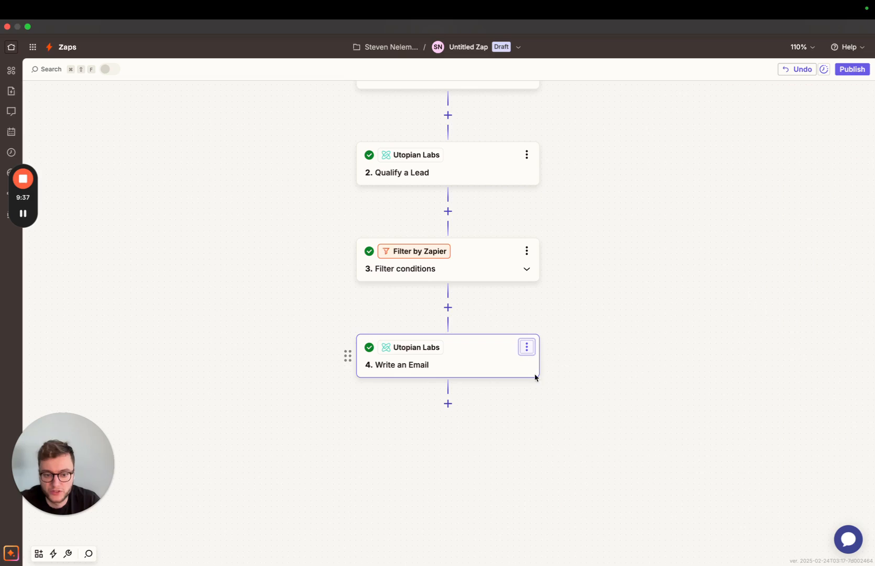
{"action": "left_click", "coordinate": [526, 355]}
{"action": "left_click", "coordinate": [566, 441]}
{"action": "left_click", "coordinate": [565, 443]}
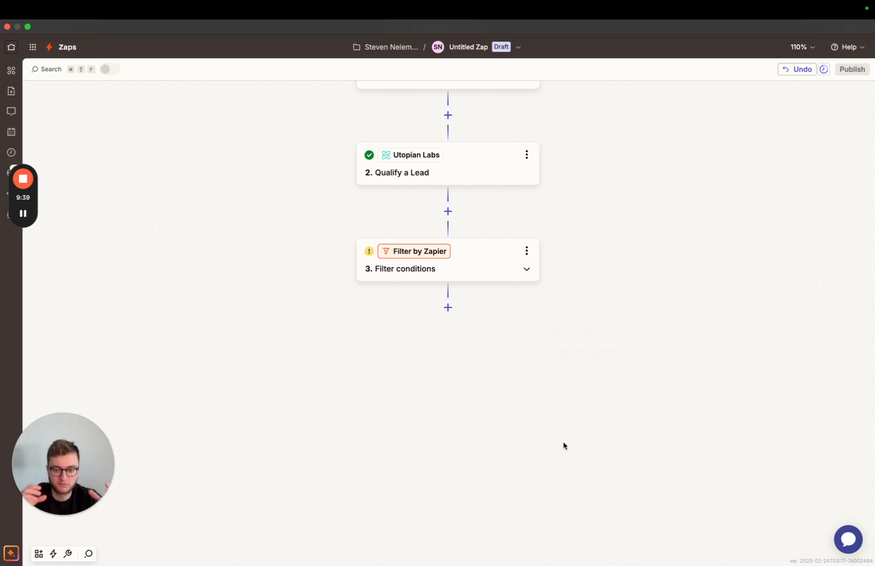
Continue past the Filter conditions step and add a Pipedrive action as the step after it.
{"action": "left_click", "coordinate": [444, 276]}
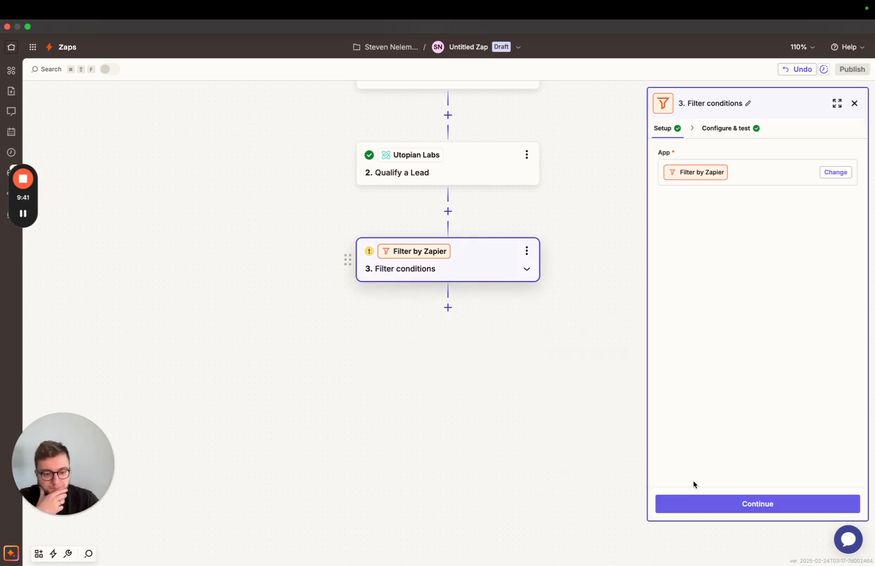
{"action": "left_click", "coordinate": [736, 503]}
{"action": "left_click", "coordinate": [742, 503]}
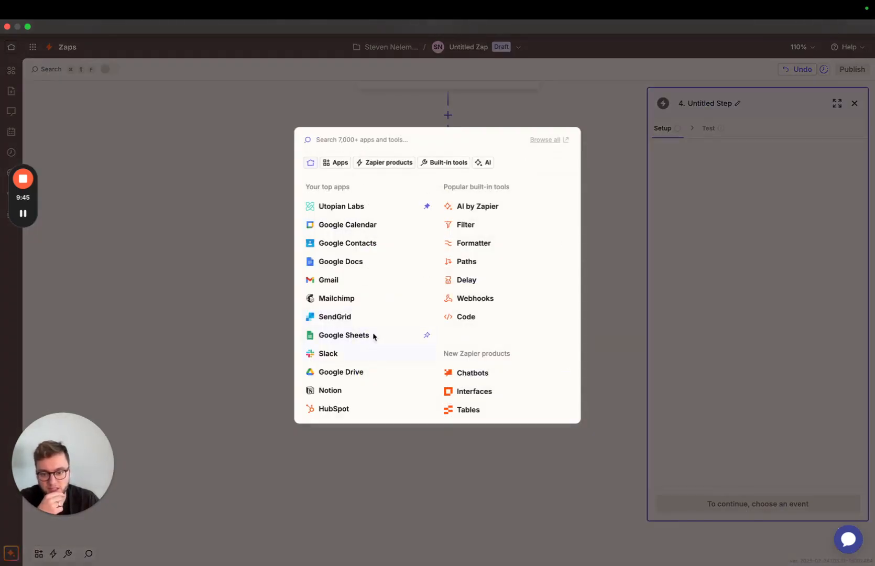
{"action": "type", "text": "pipe"}
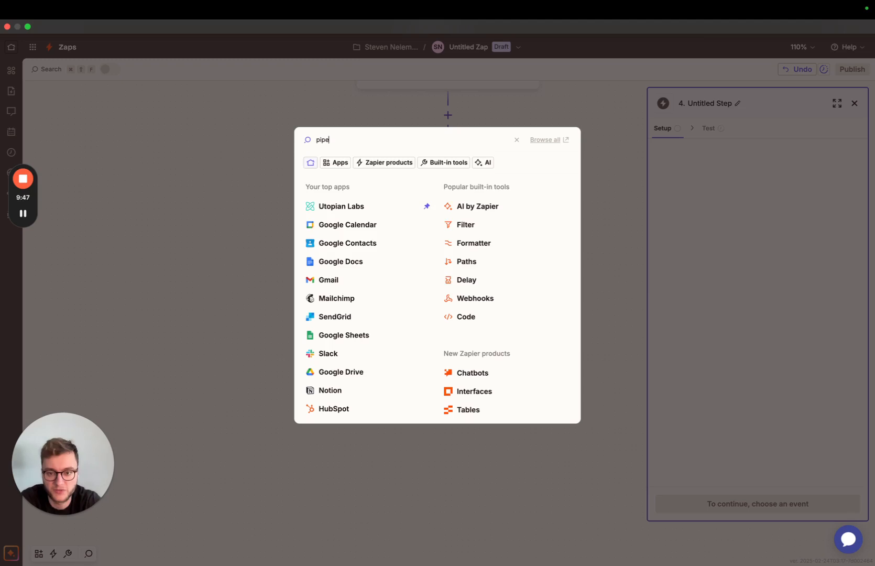
{"action": "type", "text": "dr"}
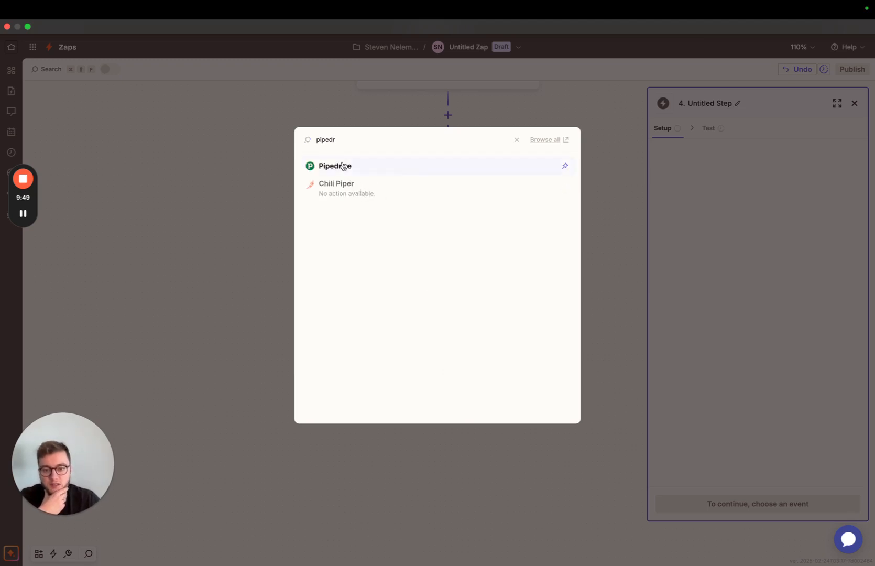
{"action": "left_click", "coordinate": [343, 167]}
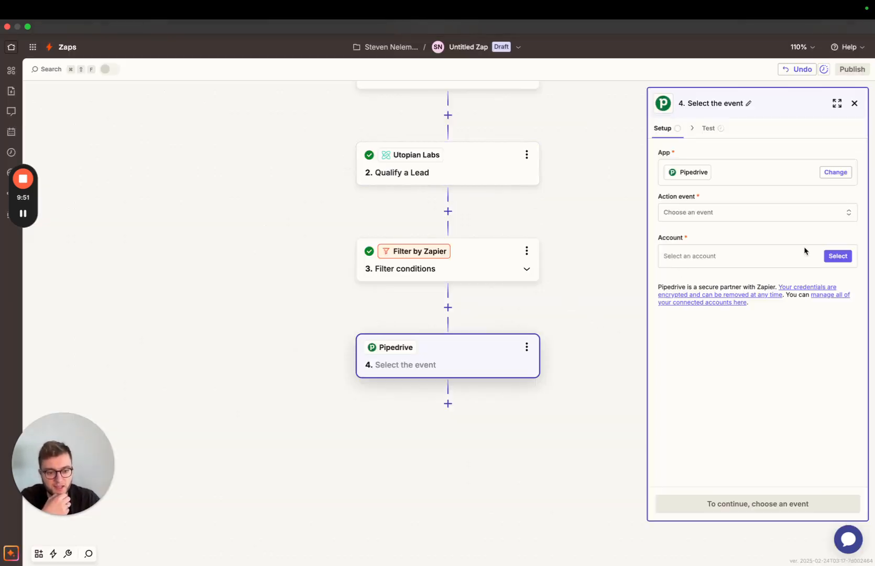
Choose Create Deal as the Pipedrive step's action event.
{"action": "left_click", "coordinate": [705, 211]}
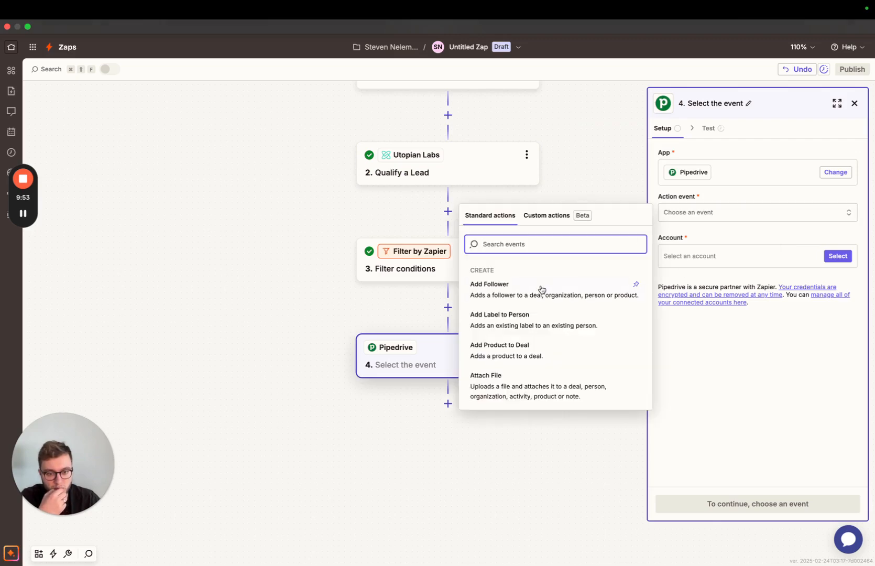
{"action": "scroll", "coordinate": [542, 347], "scroll_direction": "down", "scroll_amount": 3}
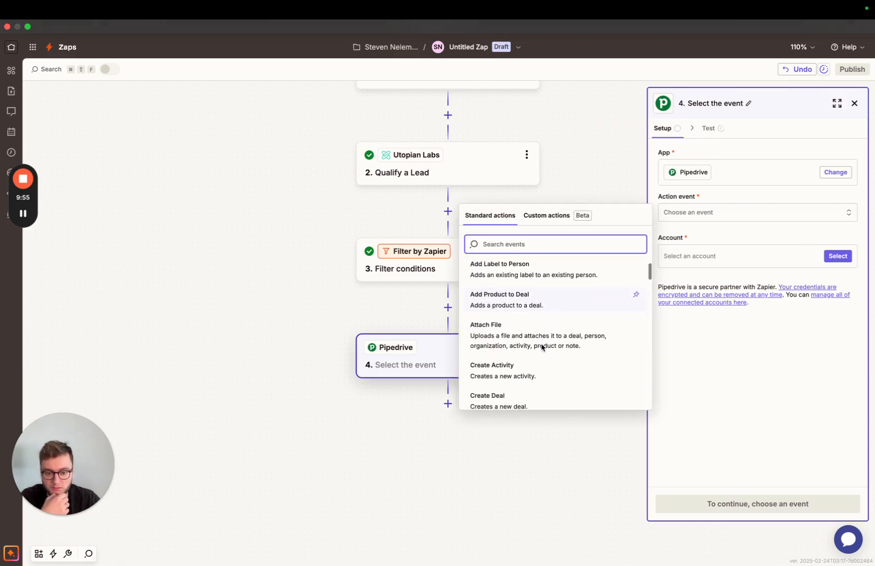
{"action": "left_click", "coordinate": [542, 347]}
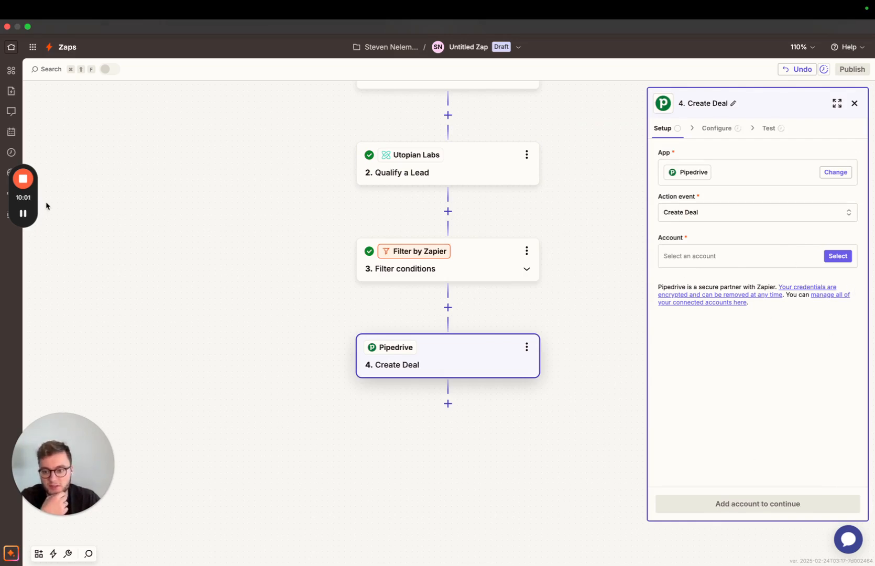
{"action": "mouse_move", "coordinate": [24, 214]}
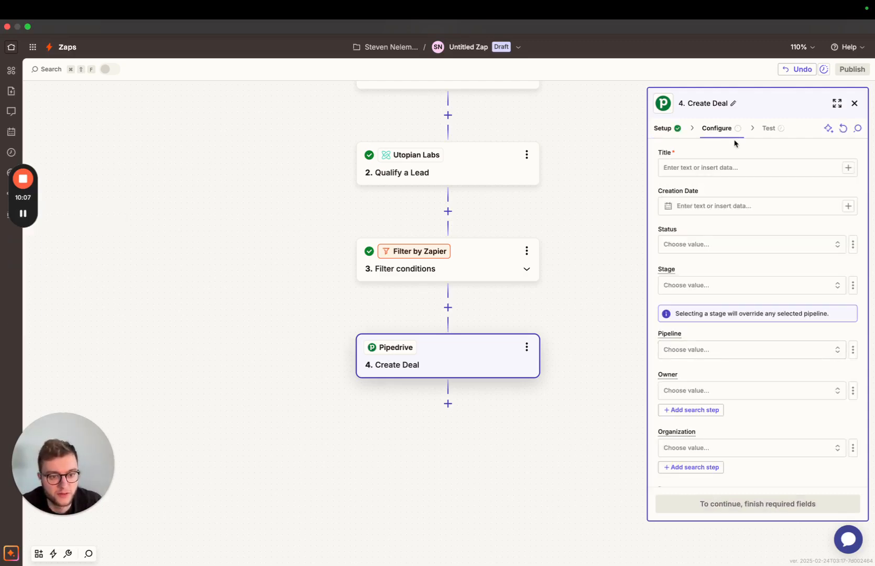
Set the deal's Title to the Full Name from the Catch Hook step followed by "- New Deal".
{"action": "left_click", "coordinate": [701, 168]}
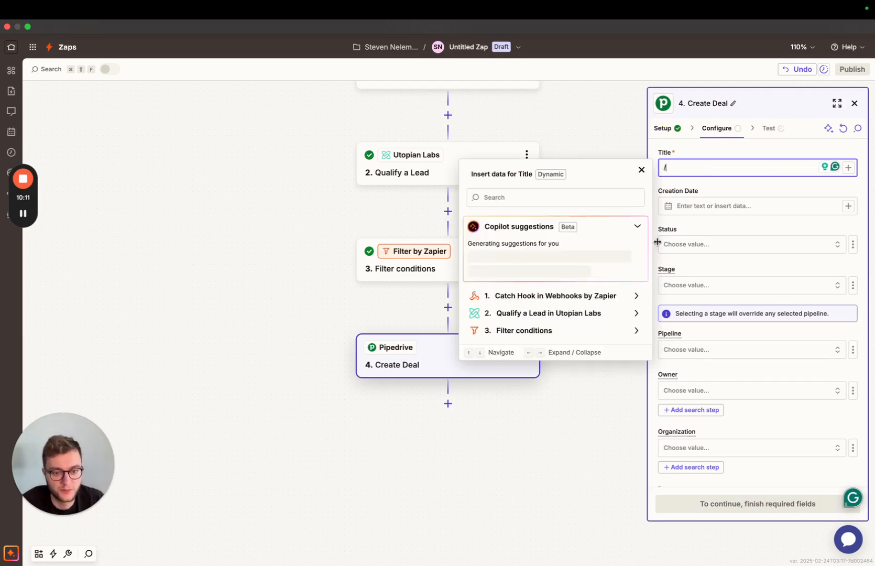
{"action": "left_click", "coordinate": [533, 296]}
{"action": "left_click", "coordinate": [529, 317]}
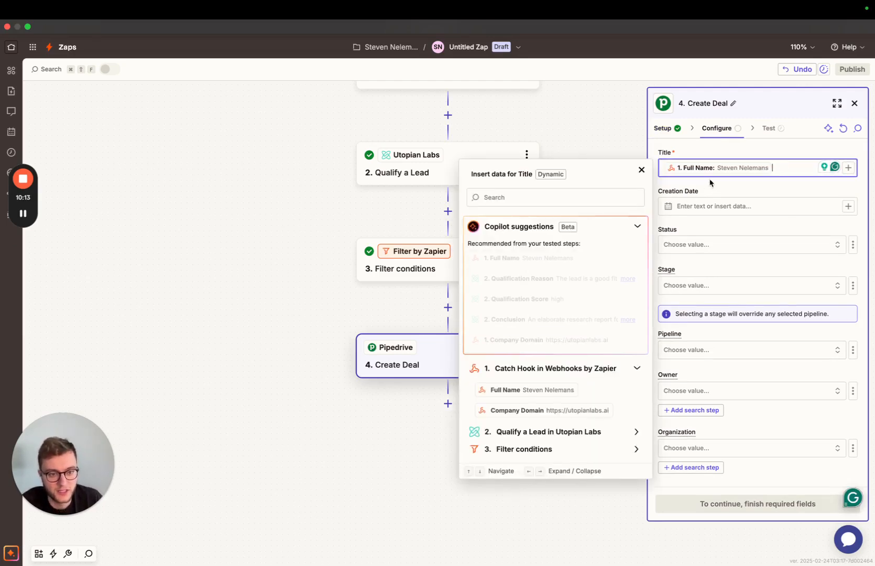
{"action": "type", "text": "- New Deal"}
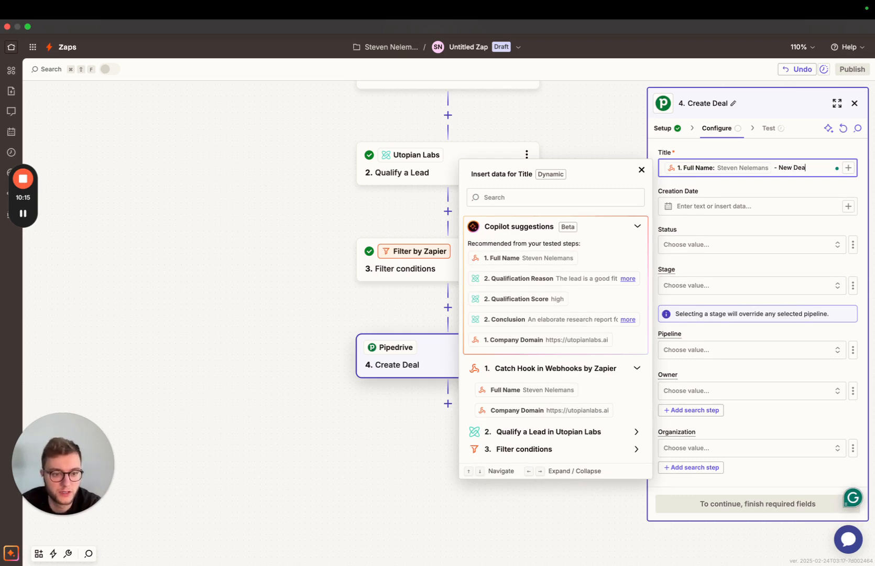
{"action": "left_click", "coordinate": [703, 235]}
{"action": "scroll", "coordinate": [705, 268], "scroll_direction": "down", "scroll_amount": 3}
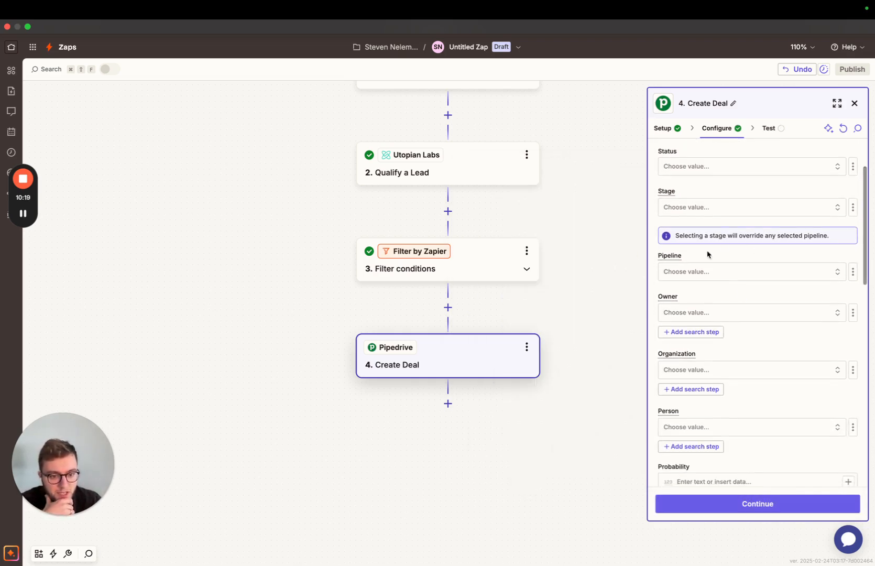
{"action": "scroll", "coordinate": [744, 299], "scroll_direction": "down", "scroll_amount": 3}
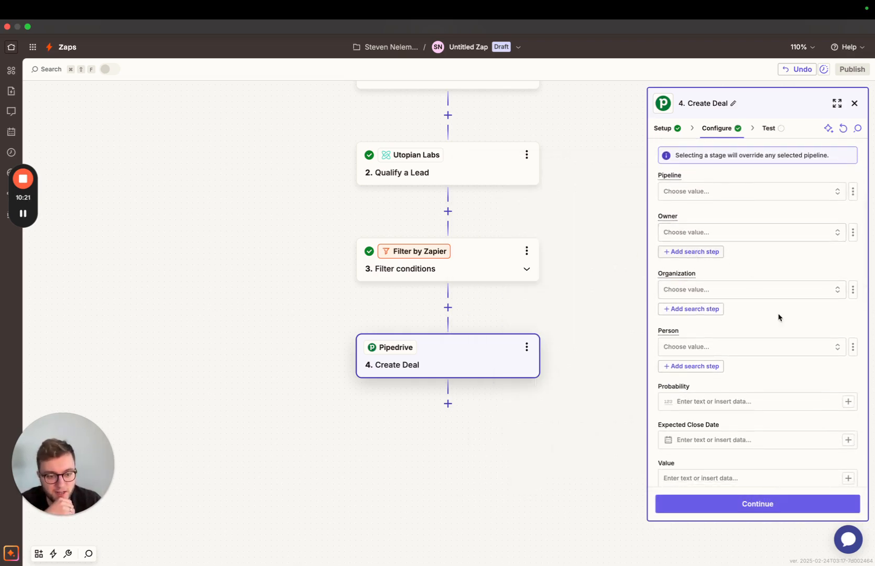
{"action": "scroll", "coordinate": [748, 313], "scroll_direction": "down", "scroll_amount": 4}
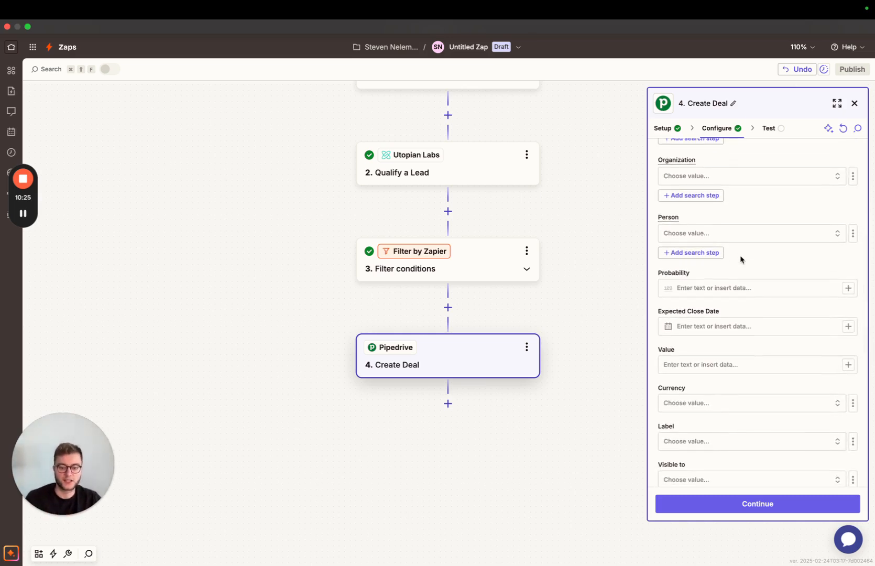
{"action": "scroll", "coordinate": [471, 293], "scroll_direction": "up", "scroll_amount": 2}
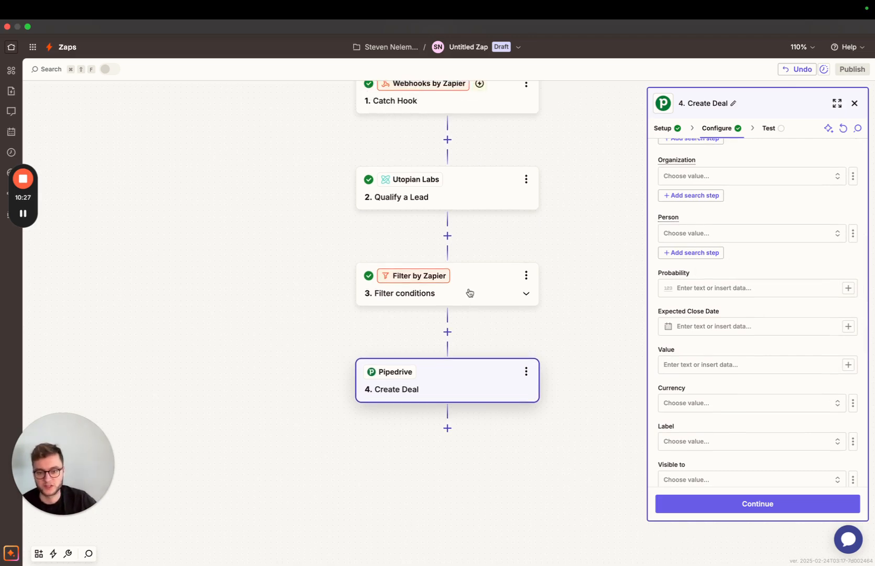